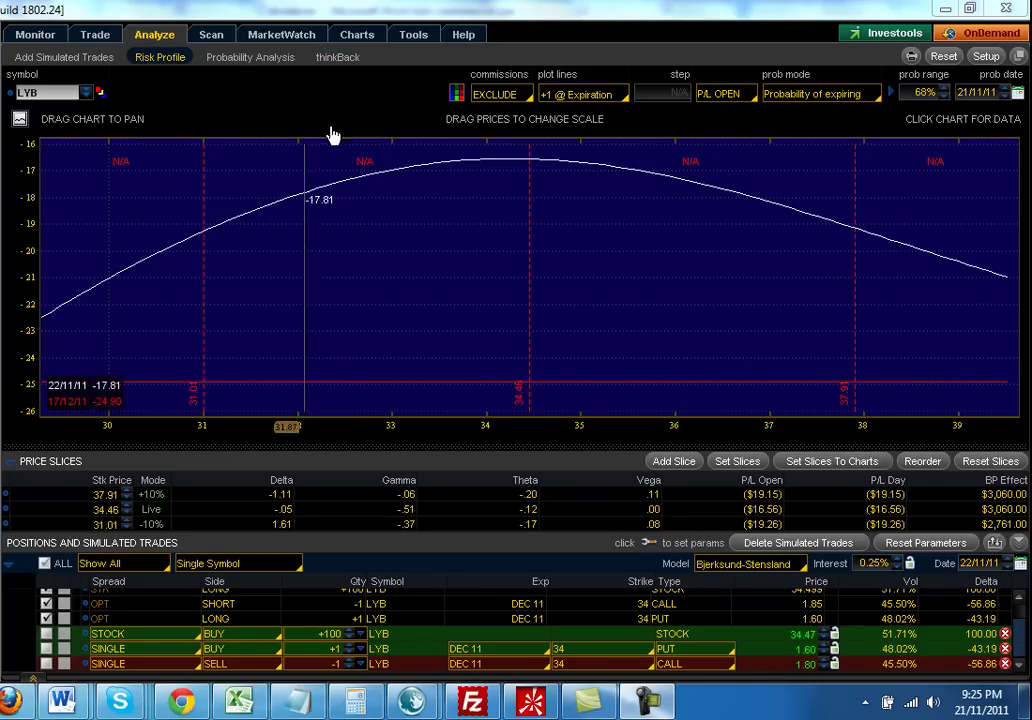
Step: View the LTD dividend details for Nov 22 in the market calendar and close them
{"action": "left_click", "coordinate": [281, 36]}
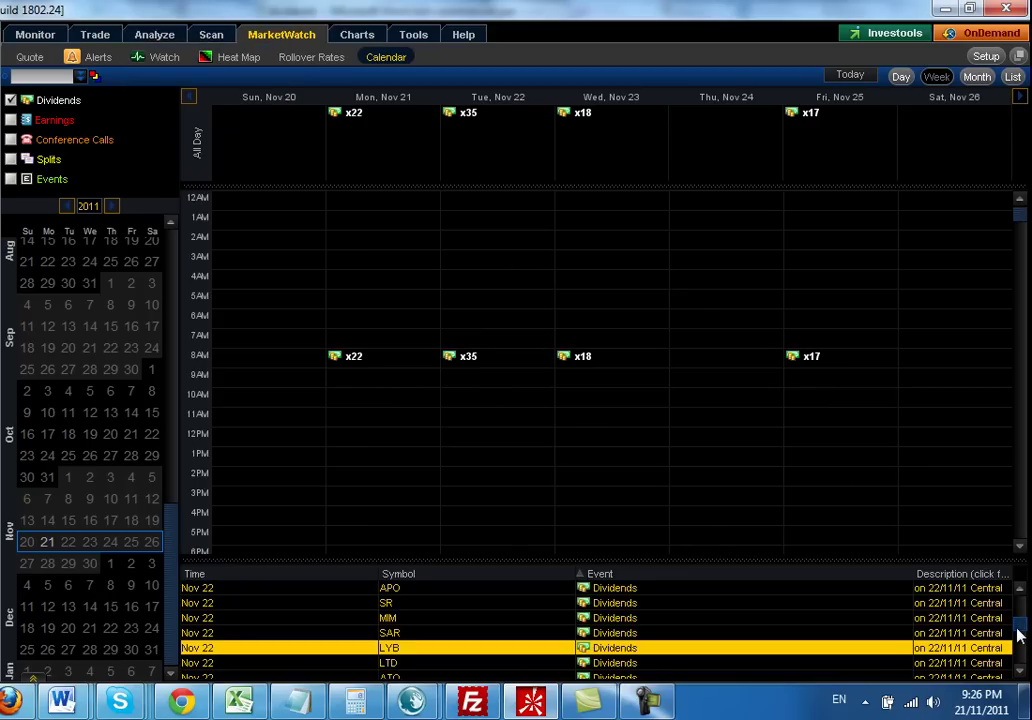
{"action": "left_click", "coordinate": [584, 667]}
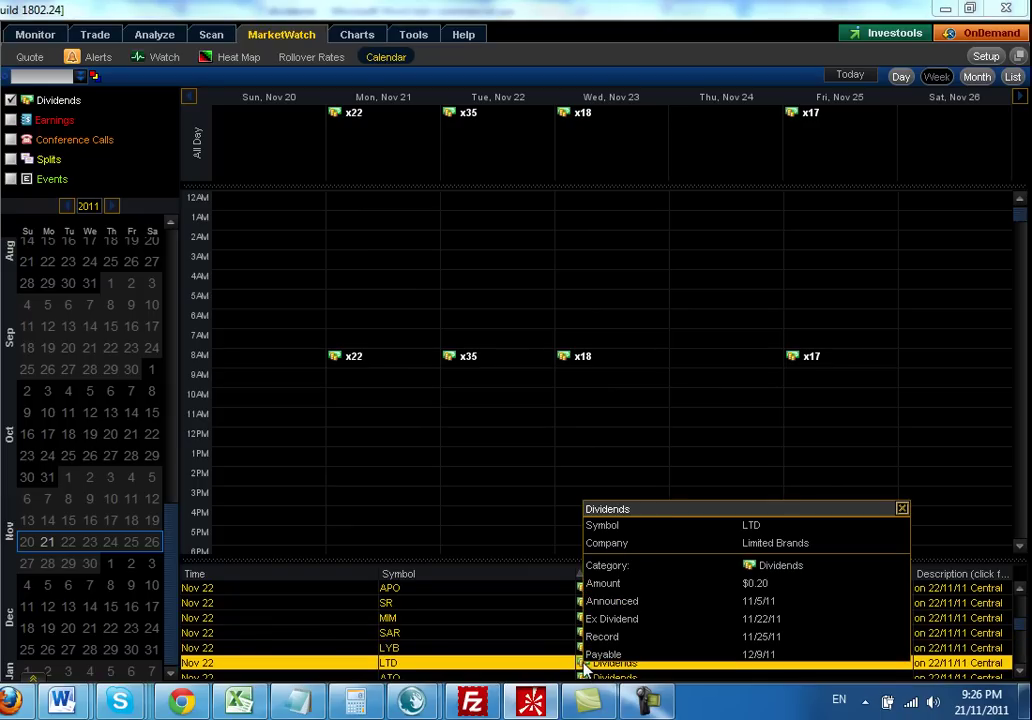
{"action": "left_click", "coordinate": [903, 511]}
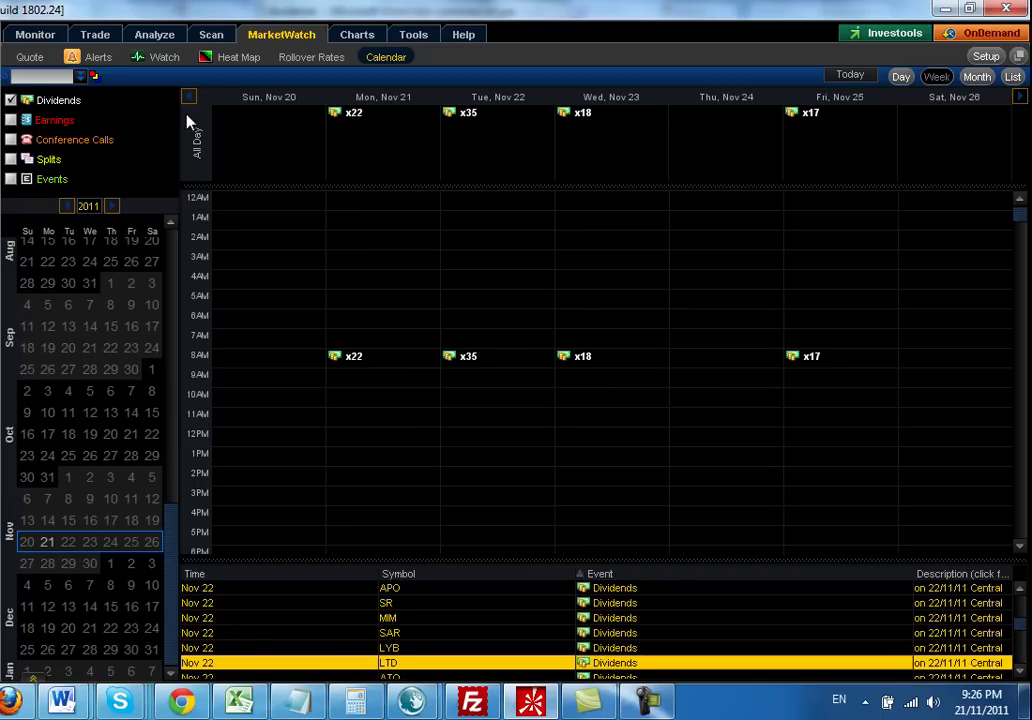
Step: Load the symbol LTD in the risk profile analysis
{"action": "left_click", "coordinate": [150, 35]}
{"action": "left_click", "coordinate": [52, 92]}
{"action": "type", "text": "LT"}
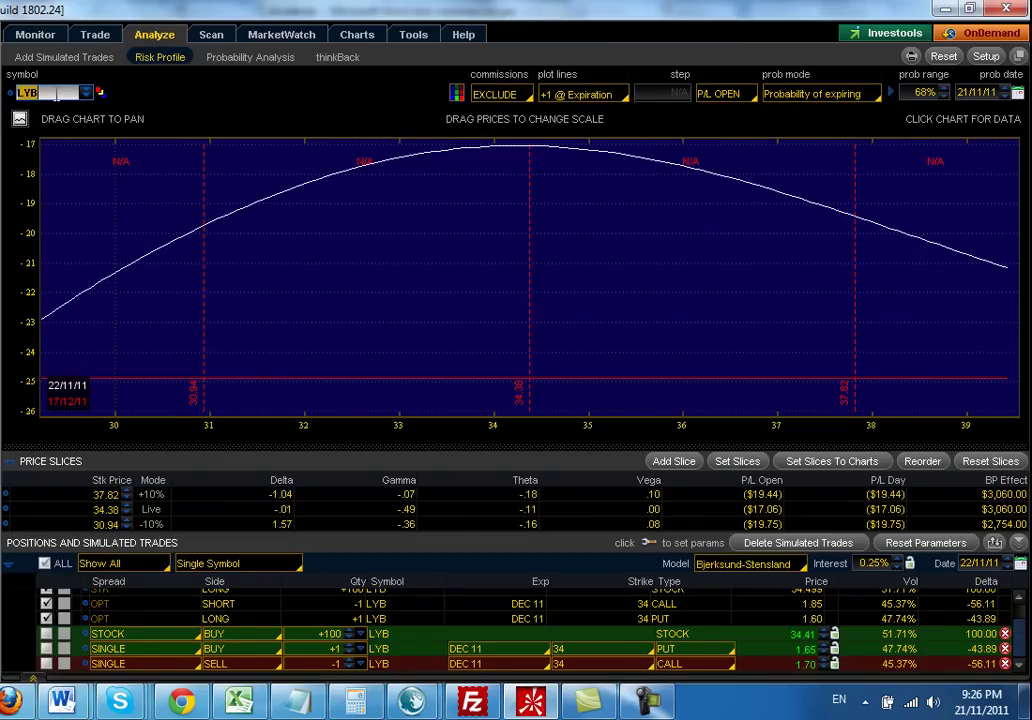
{"action": "type", "text": "D"}
{"action": "key", "text": "Return"}
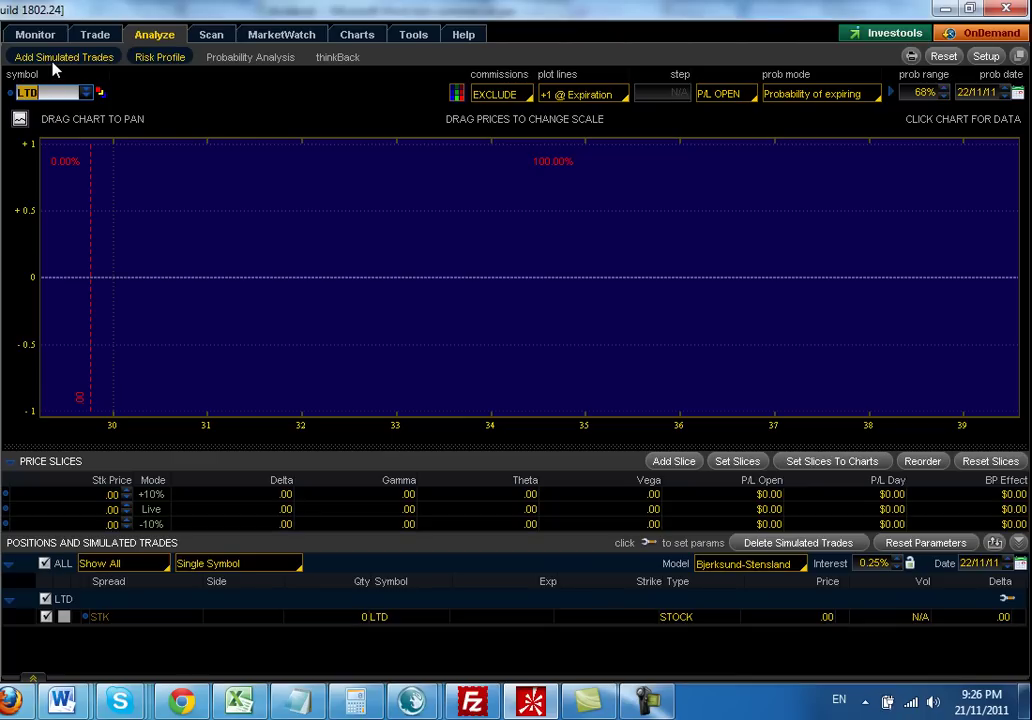
Step: Add a simulated purchase of LTD stock at the ask price and set its quantity to 1,000 shares
{"action": "left_click", "coordinate": [54, 61]}
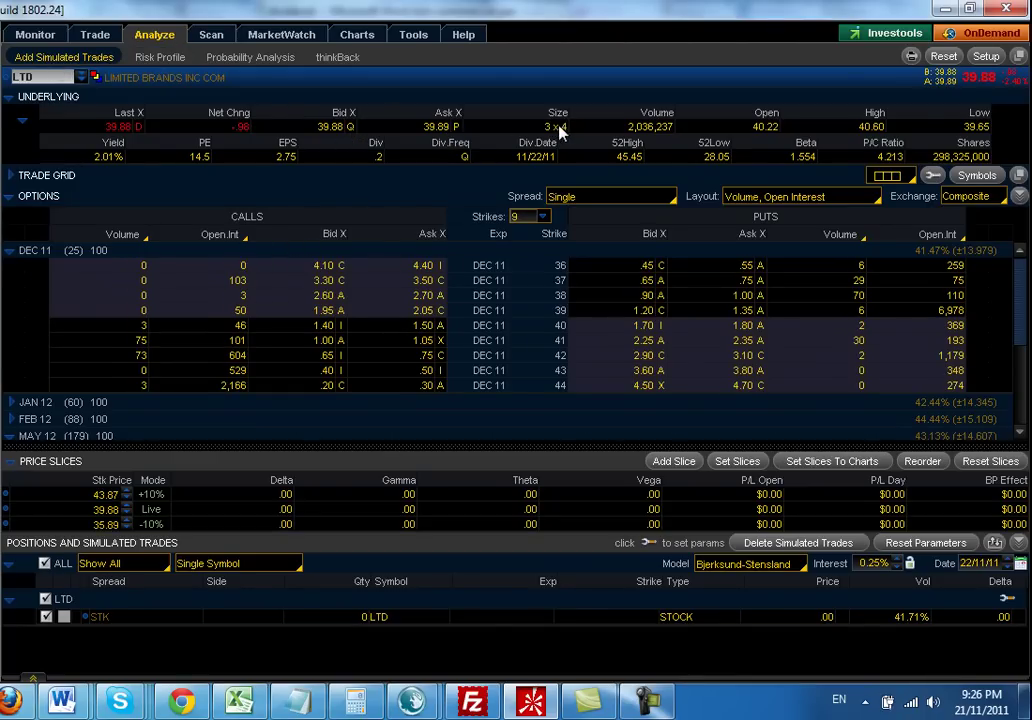
{"action": "left_click", "coordinate": [440, 131]}
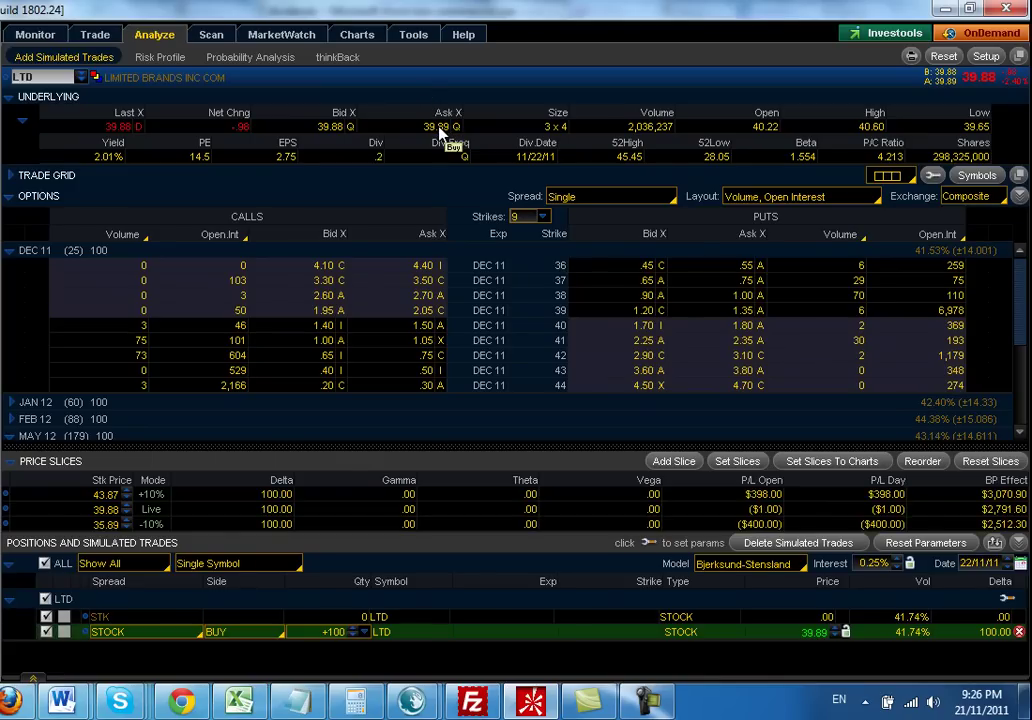
{"action": "left_click", "coordinate": [330, 631]}
{"action": "key", "text": "BackSpace"}
{"action": "key", "text": "BackSpace"}
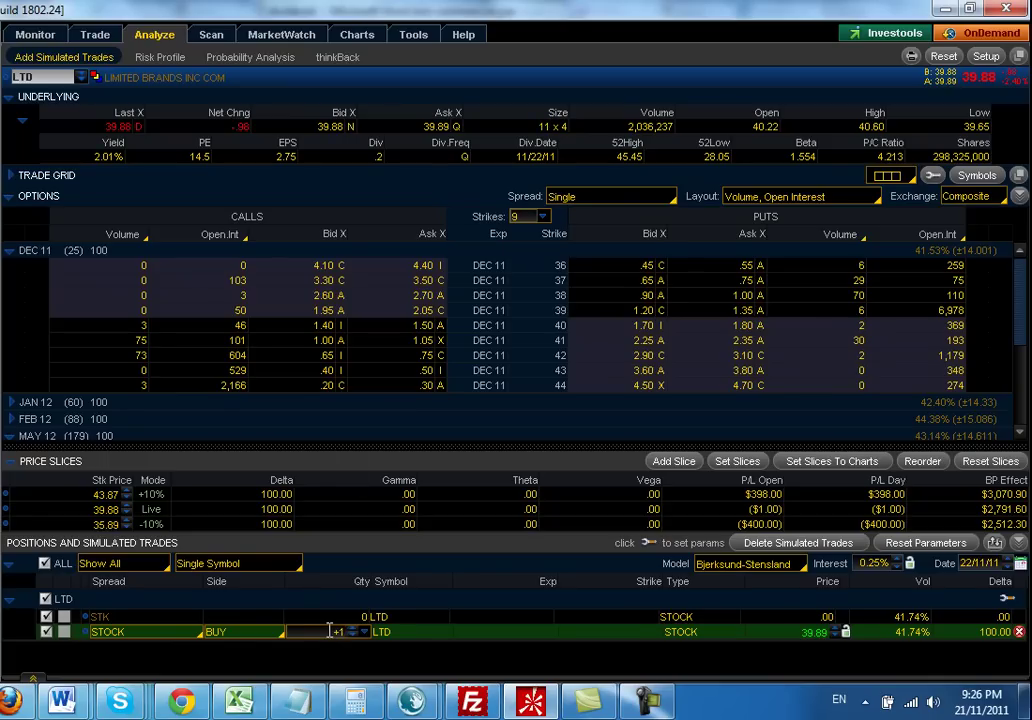
{"action": "type", "text": "000"}
{"action": "key", "text": "Return"}
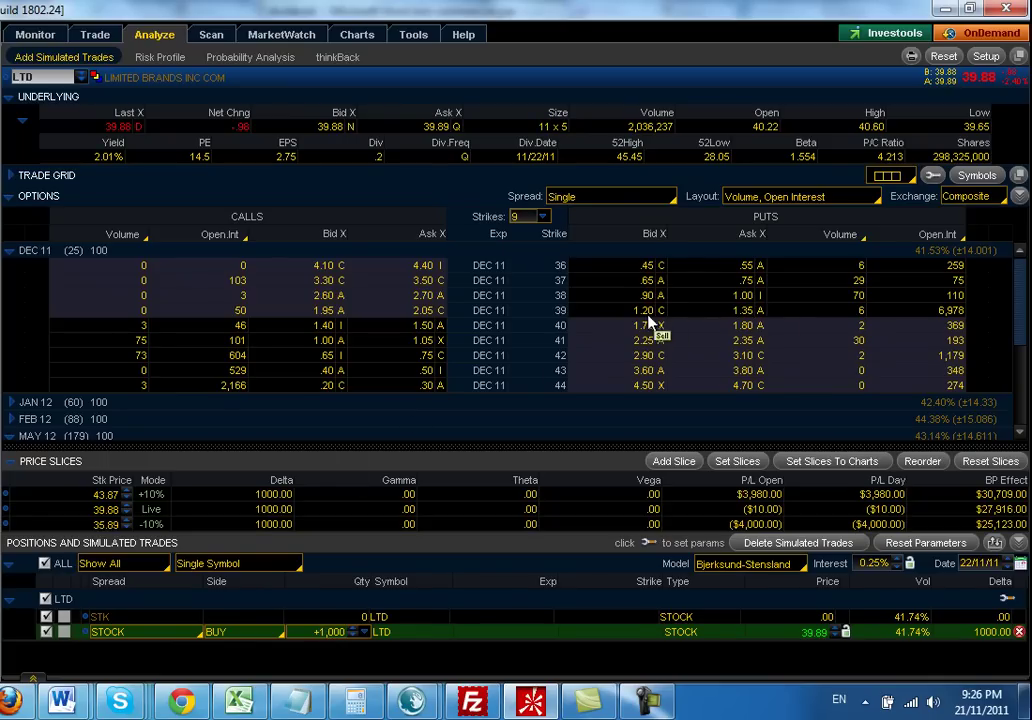
Step: Add simulated trades buying 10 DEC 11 39 puts and selling 10 DEC 11 39 calls, and show the risk profile
{"action": "left_click", "coordinate": [738, 312]}
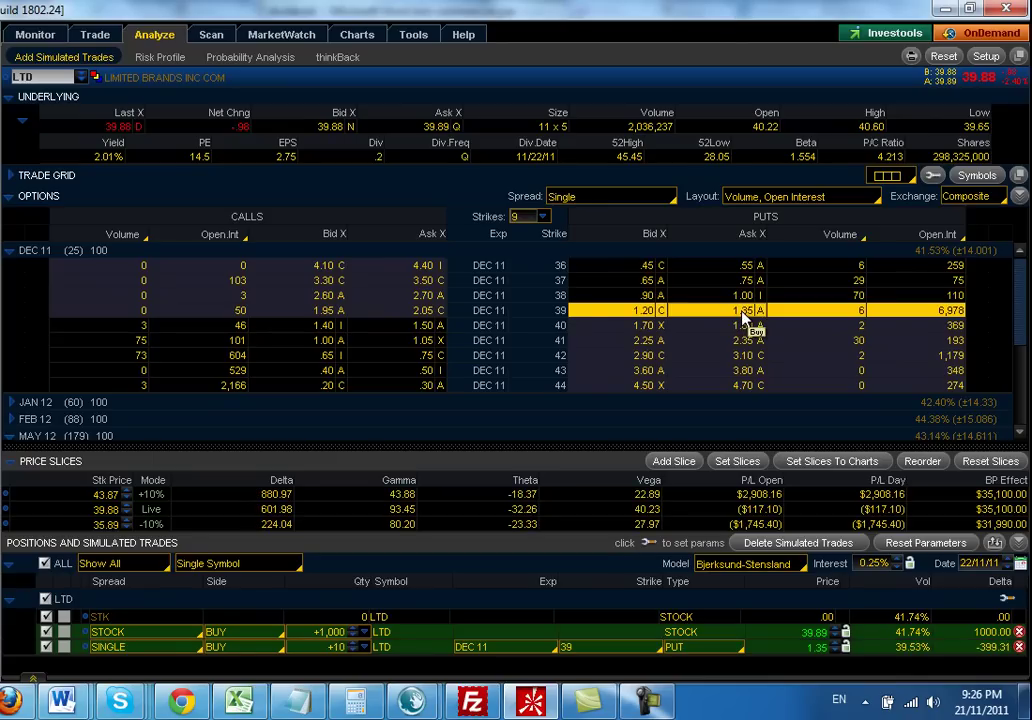
{"action": "left_click", "coordinate": [333, 311]}
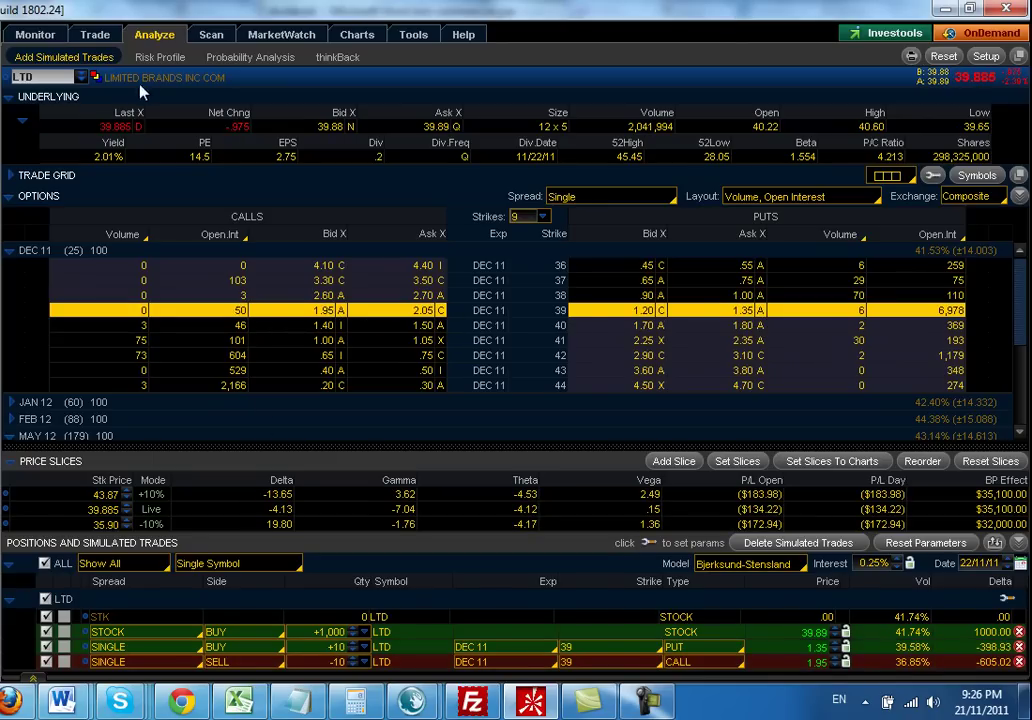
{"action": "left_click", "coordinate": [162, 58]}
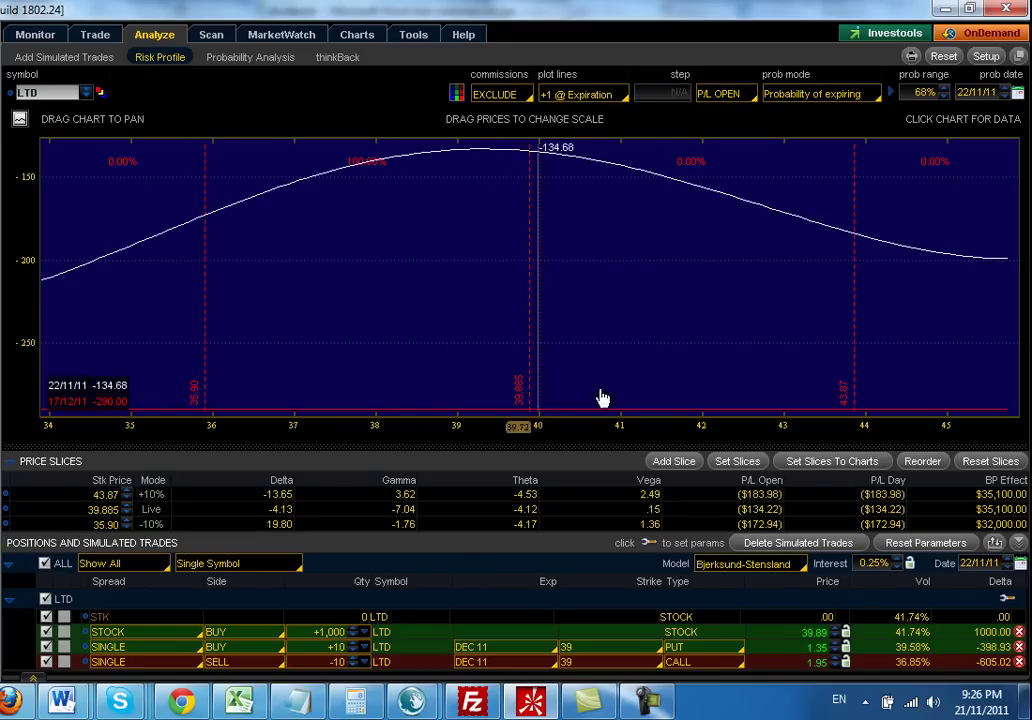
Step: Compare the risk curves of the LTD stock alone and of the 39 put and call without it, and include all three legs again
{"action": "left_click", "coordinate": [46, 646]}
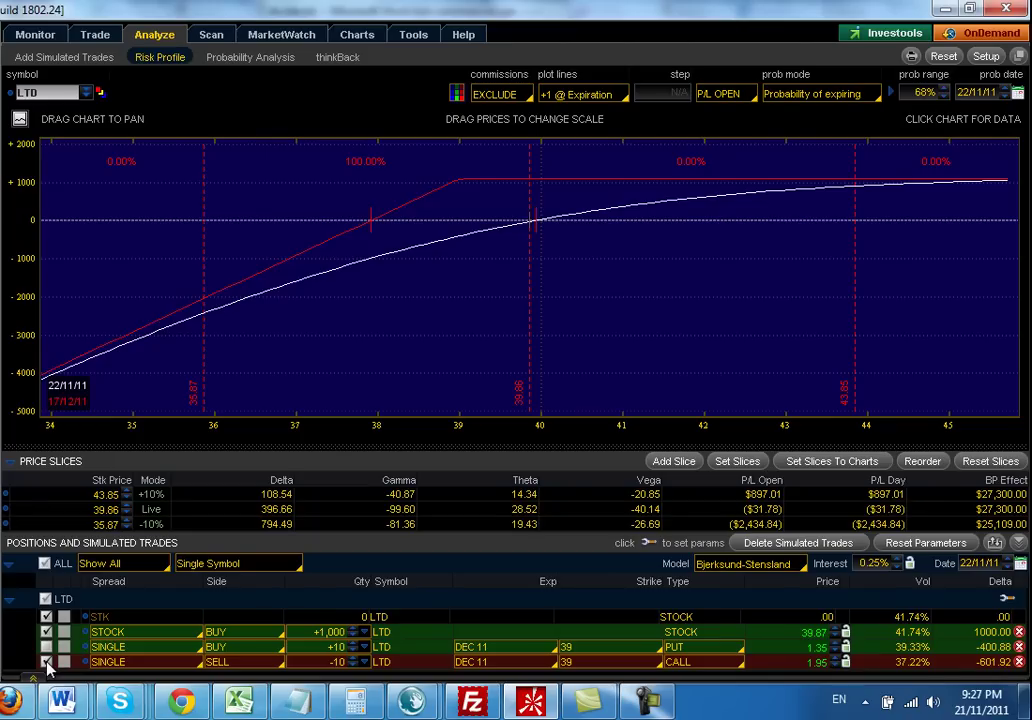
{"action": "left_click", "coordinate": [46, 661]}
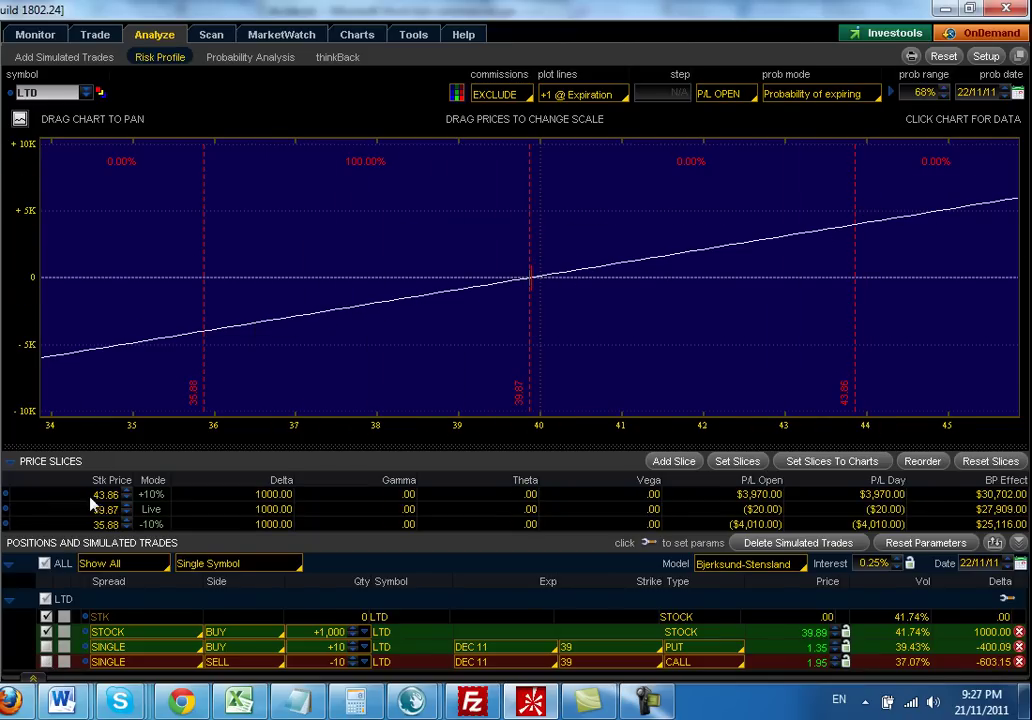
{"action": "left_click", "coordinate": [46, 632]}
{"action": "left_click", "coordinate": [46, 647]}
{"action": "left_click", "coordinate": [46, 661]}
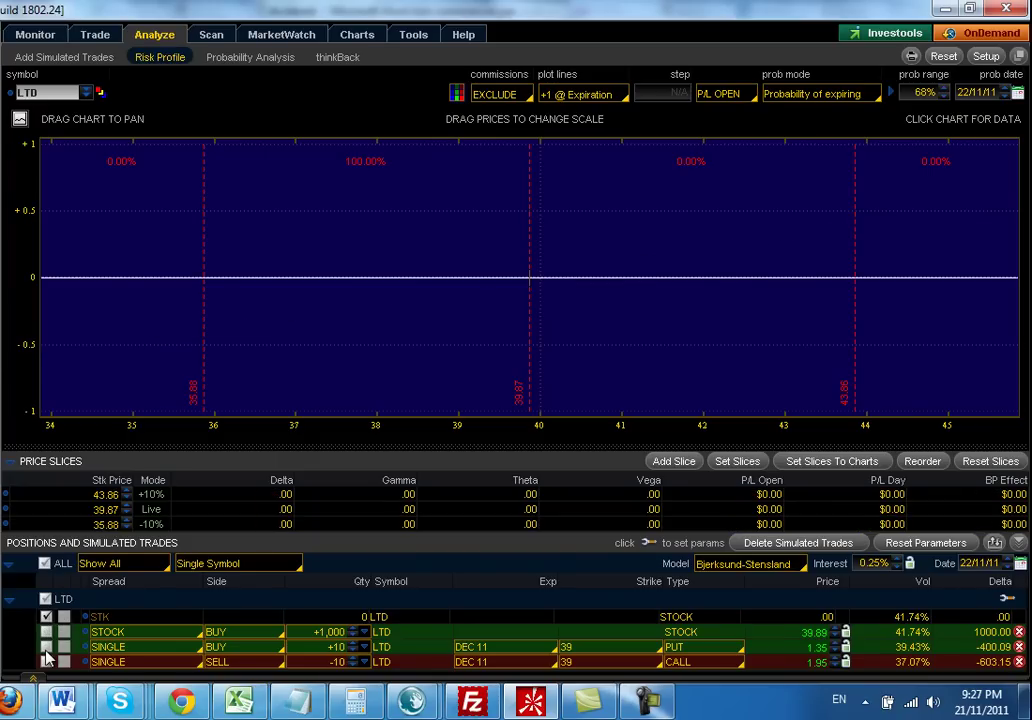
{"action": "left_click", "coordinate": [46, 647]}
{"action": "left_click", "coordinate": [46, 661]}
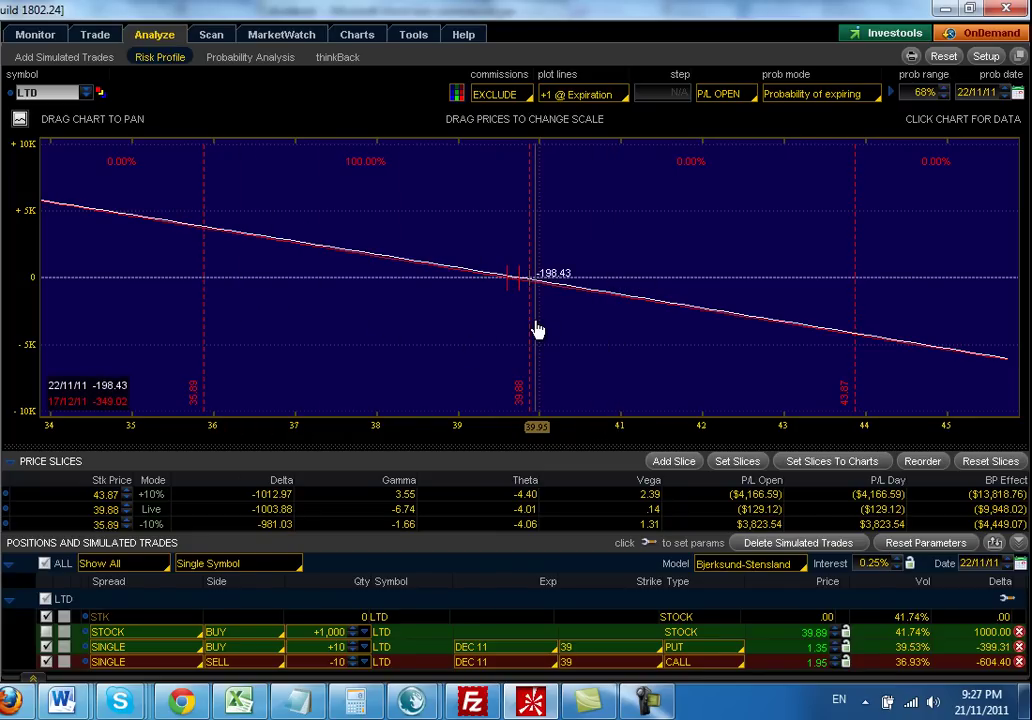
{"action": "left_click", "coordinate": [46, 632]}
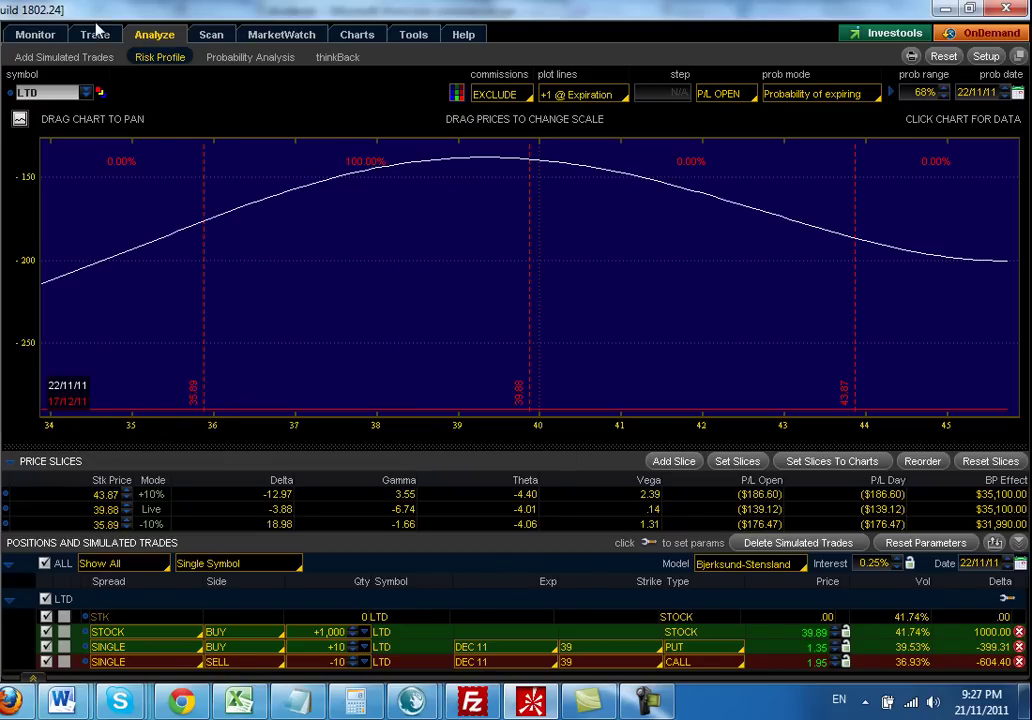
Step: Review the LTD quotes, option chain and simulated trades, and return to the risk profile graph
{"action": "left_click", "coordinate": [80, 60]}
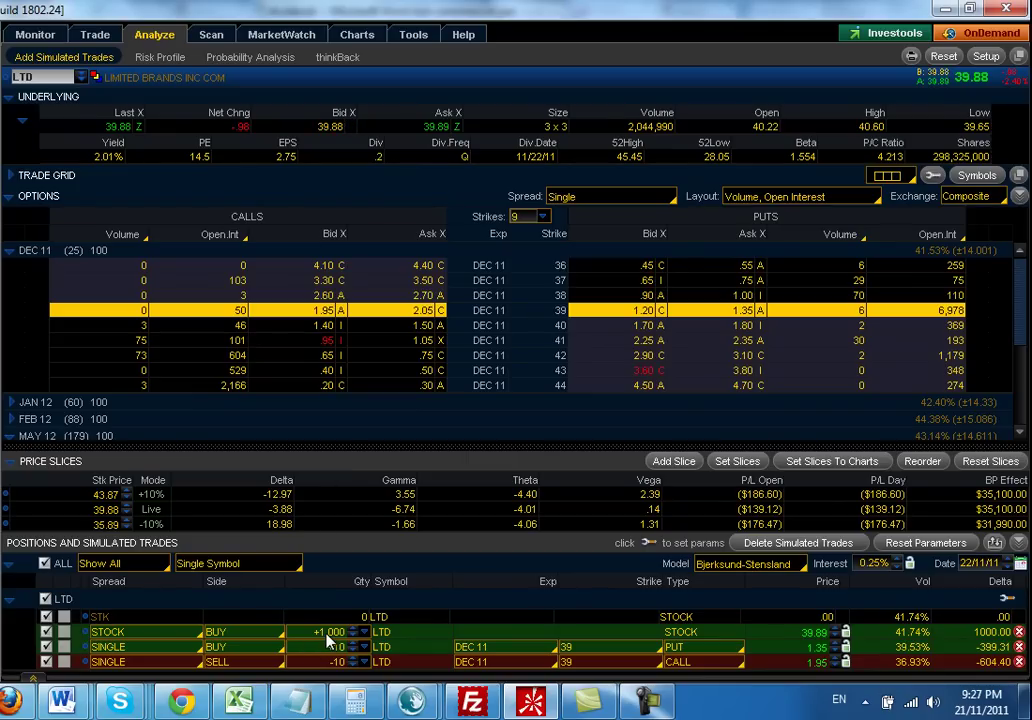
{"action": "left_click", "coordinate": [160, 58]}
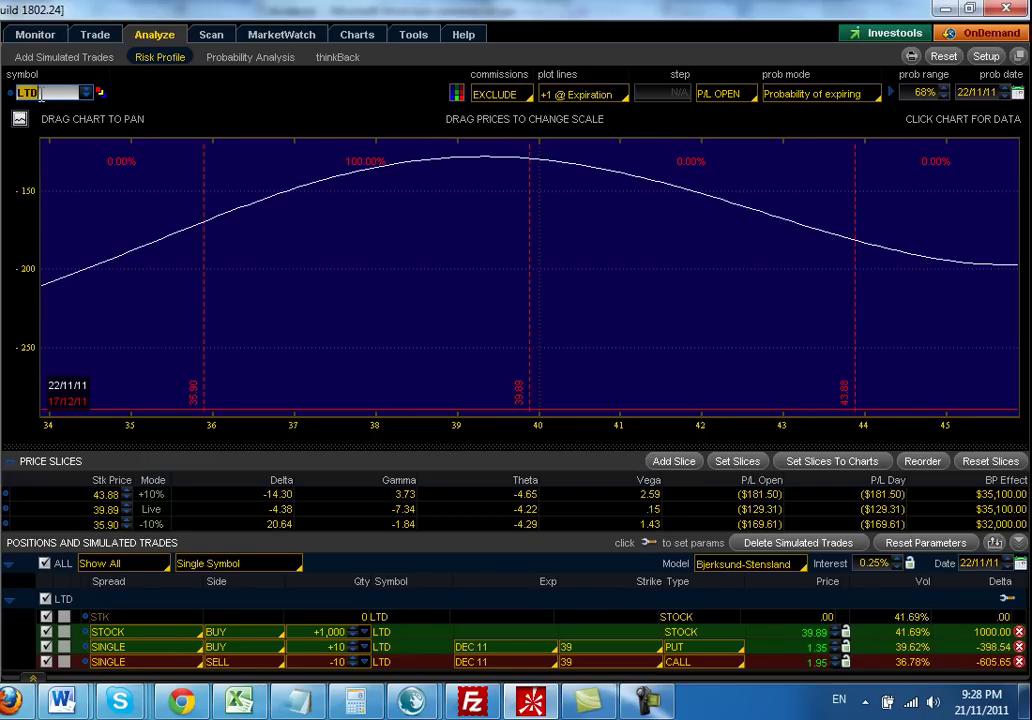
{"action": "left_click", "coordinate": [55, 376]}
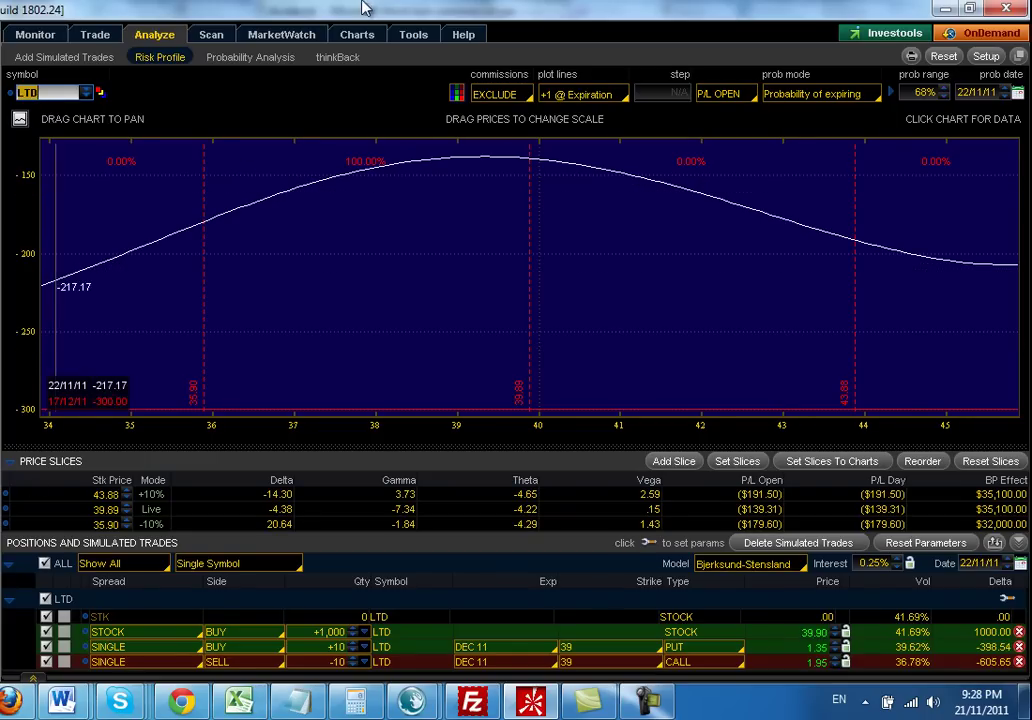
Step: View the LYB dividend details for Nov 22 in the market calendar and close them
{"action": "left_click", "coordinate": [357, 34]}
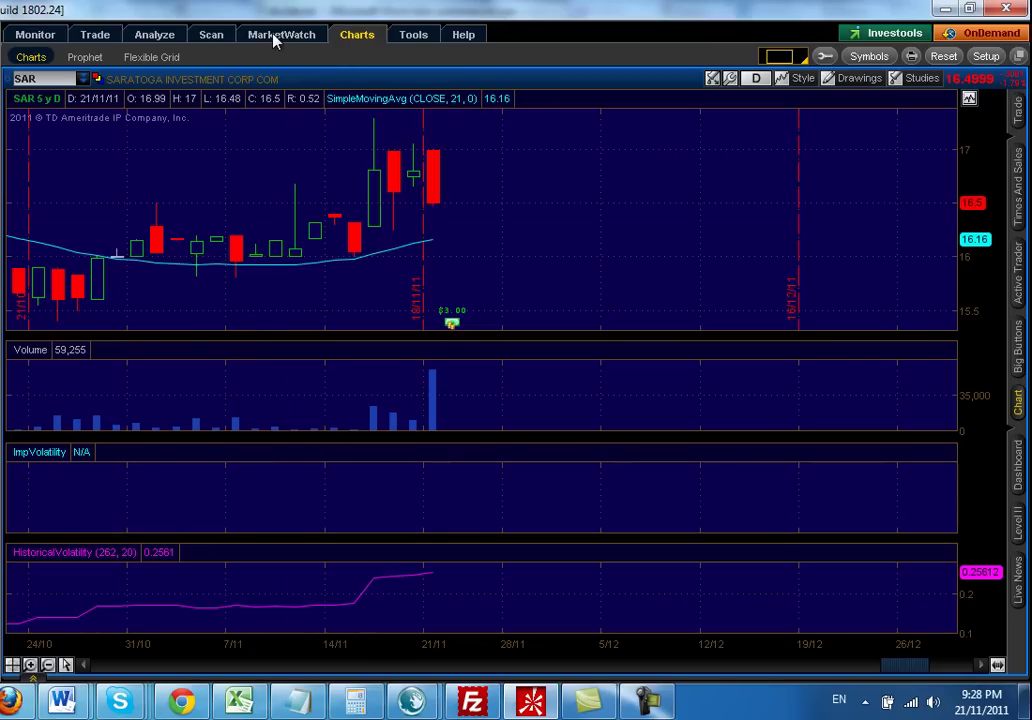
{"action": "left_click", "coordinate": [276, 35]}
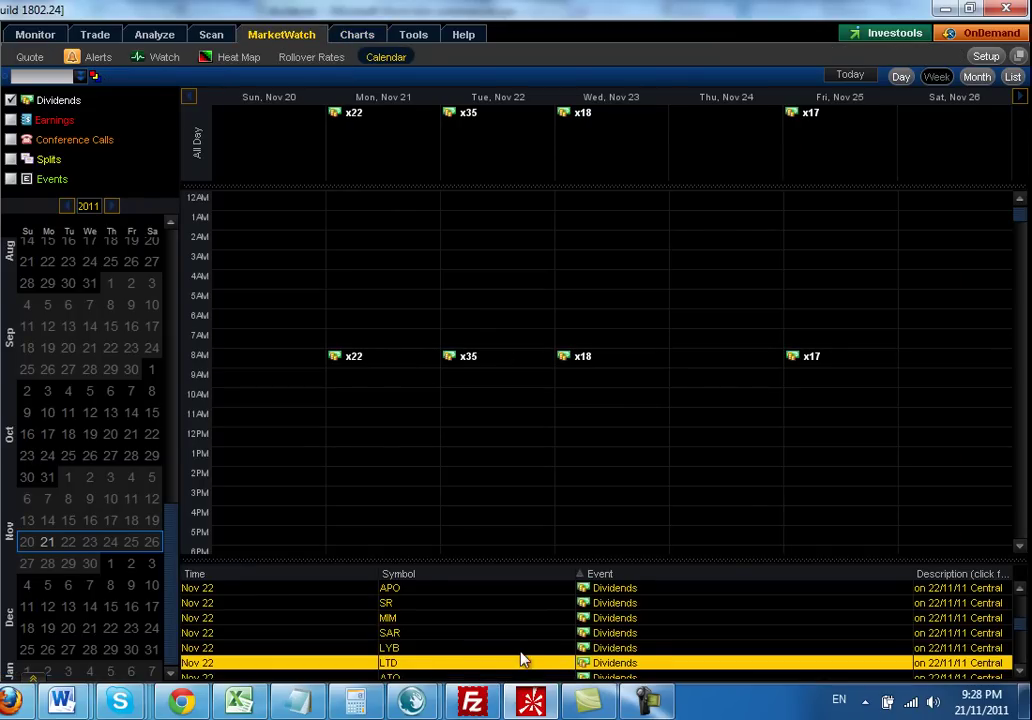
{"action": "left_click", "coordinate": [570, 648]}
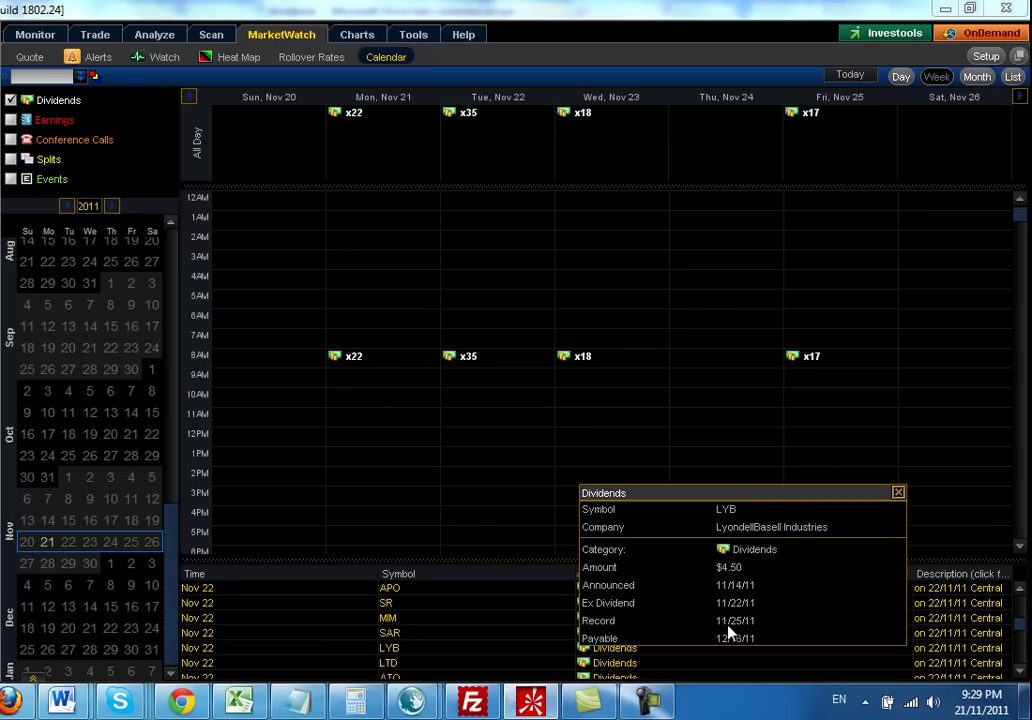
{"action": "left_click", "coordinate": [898, 492]}
Step: Load LYB in the risk analysis, check its option chain and return to its risk profile
{"action": "left_click", "coordinate": [140, 34]}
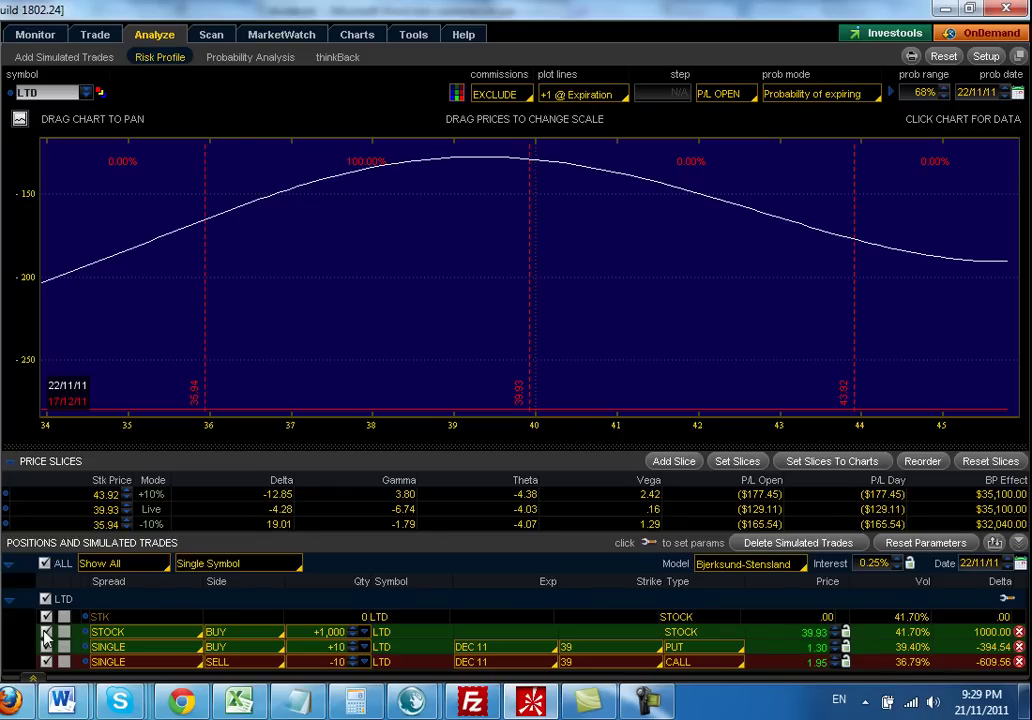
{"action": "left_click", "coordinate": [55, 92]}
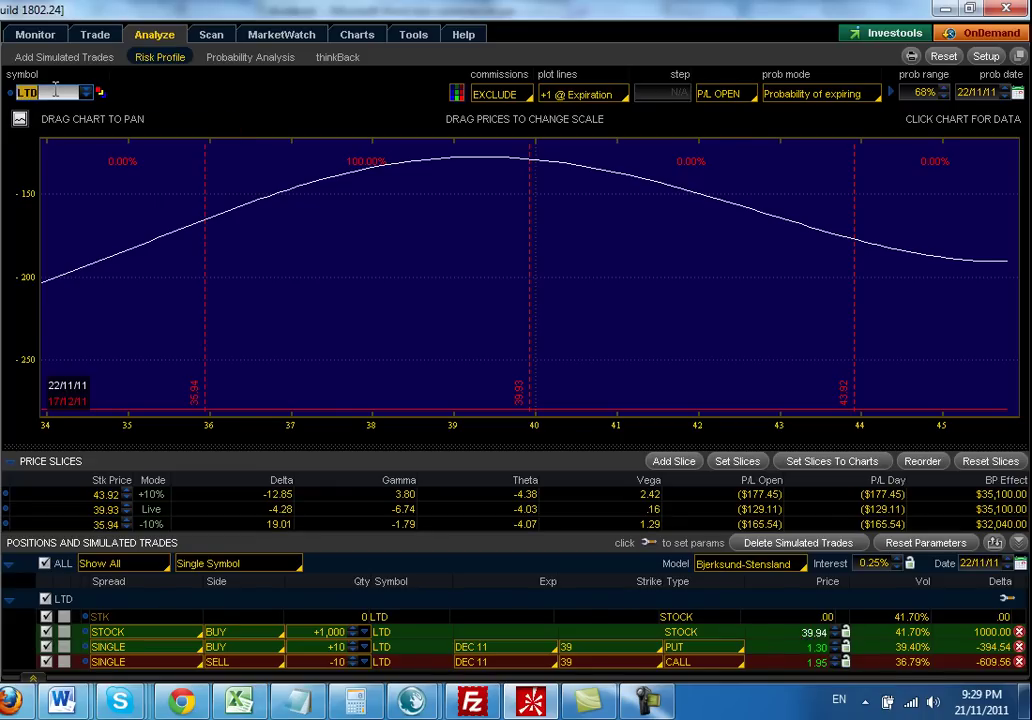
{"action": "type", "text": "LYB"}
{"action": "key", "text": "Return"}
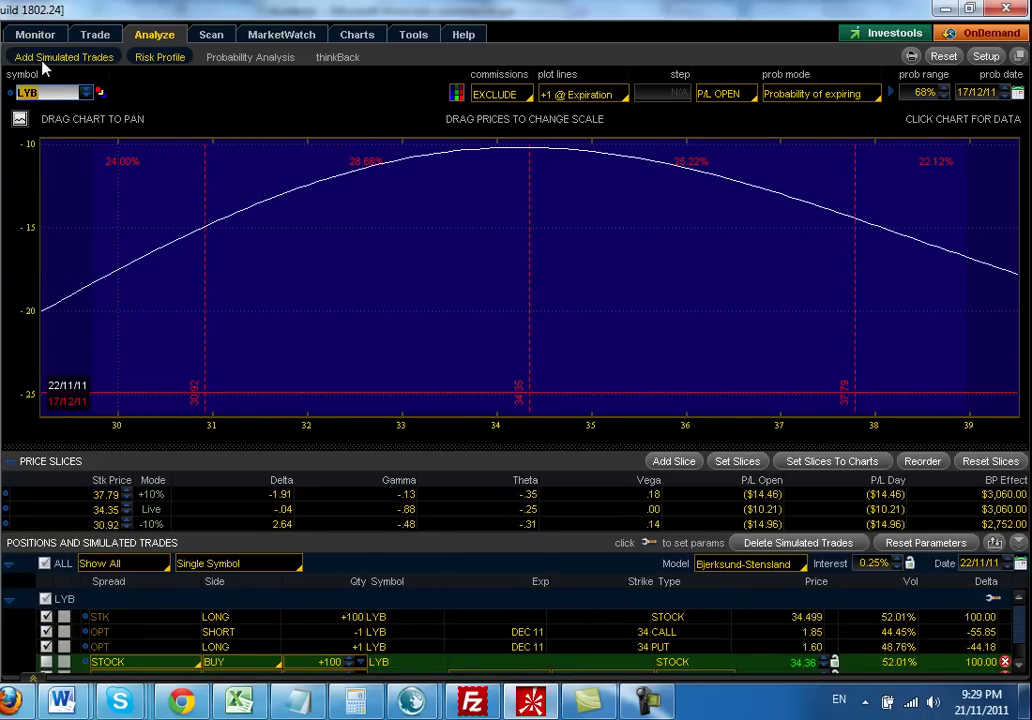
{"action": "left_click", "coordinate": [36, 54]}
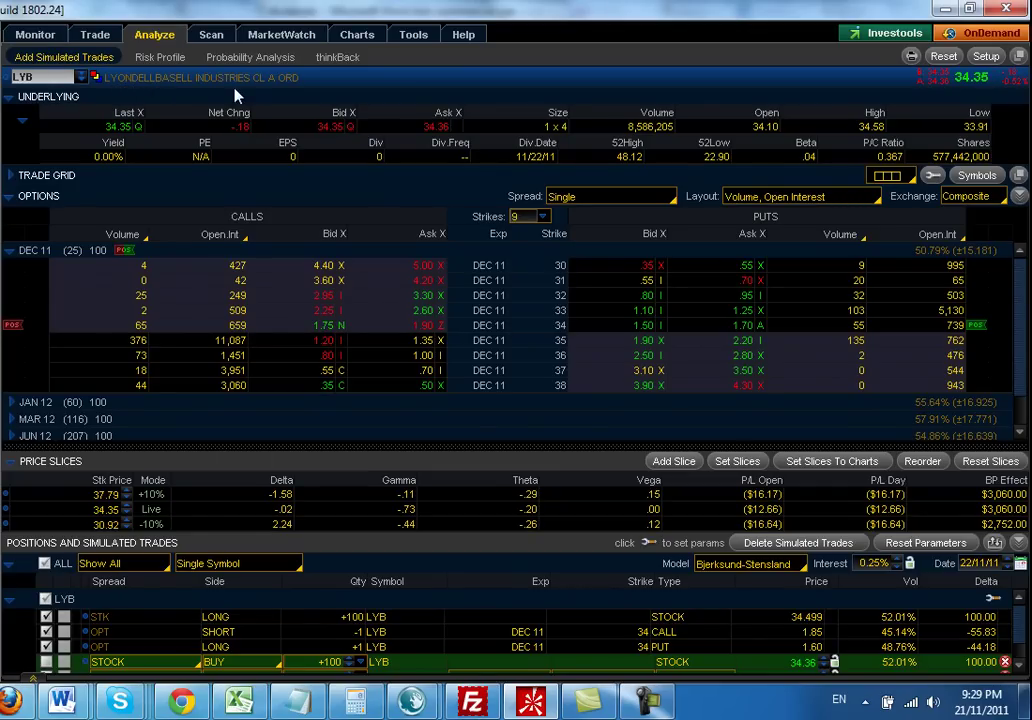
{"action": "left_click", "coordinate": [163, 58]}
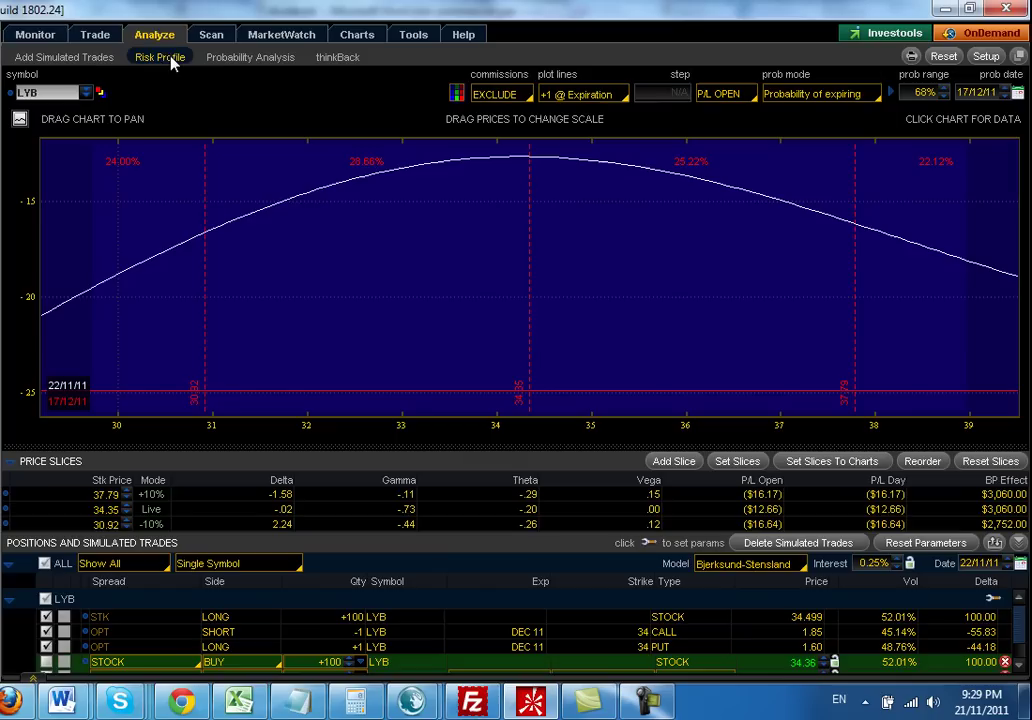
Step: Compare the risk curves of the LYB stock alone, the short 34 call alone and both DEC 11 34 options, and include all three positions again
{"action": "left_click", "coordinate": [46, 632]}
{"action": "left_click", "coordinate": [46, 646]}
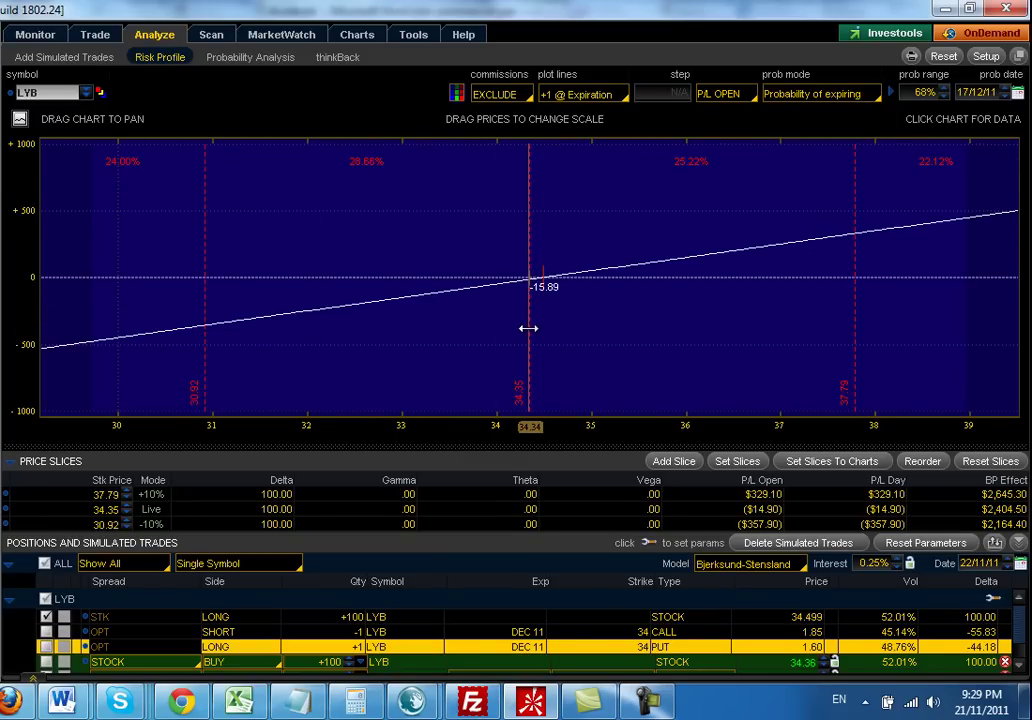
{"action": "left_click", "coordinate": [46, 617]}
{"action": "left_click", "coordinate": [46, 631]}
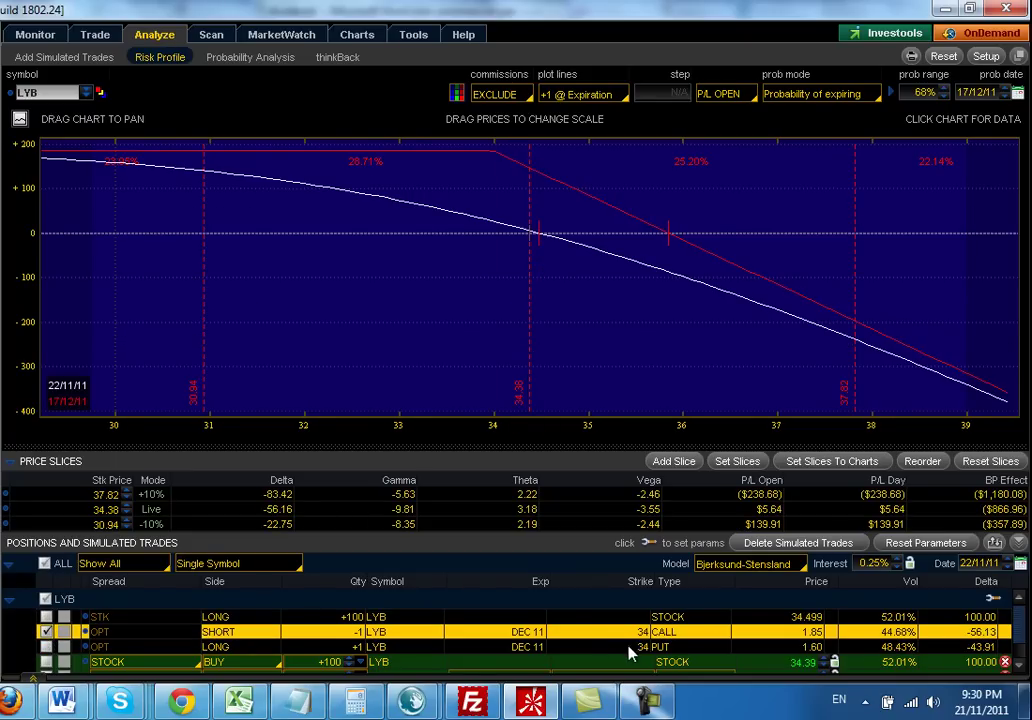
{"action": "left_click", "coordinate": [52, 647]}
{"action": "left_click", "coordinate": [49, 646]}
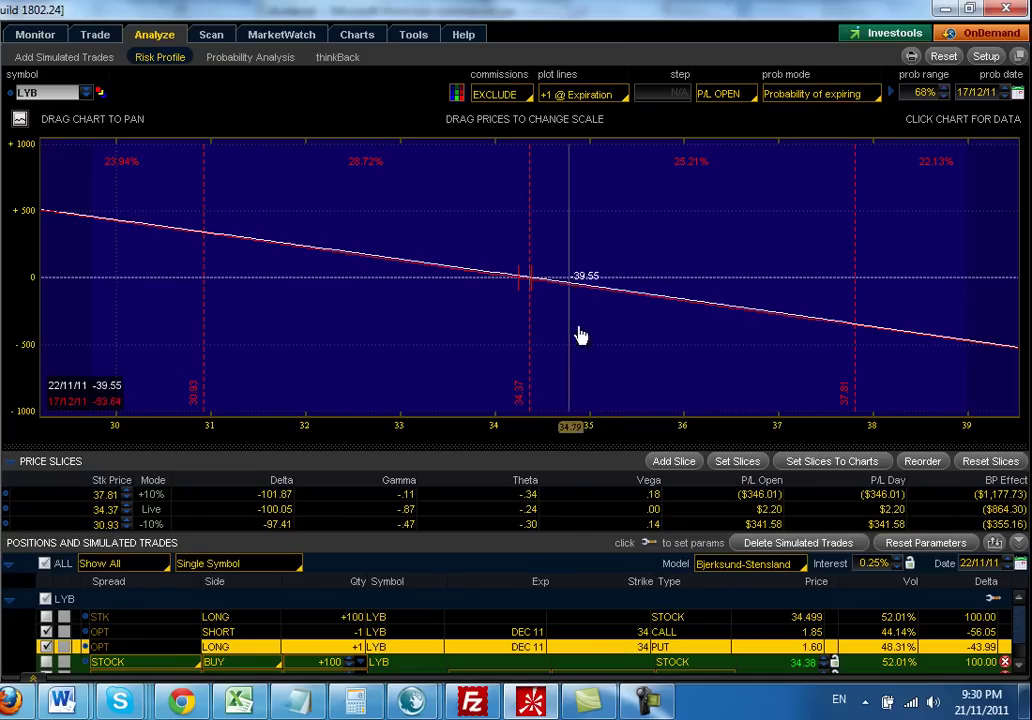
{"action": "left_click", "coordinate": [46, 616]}
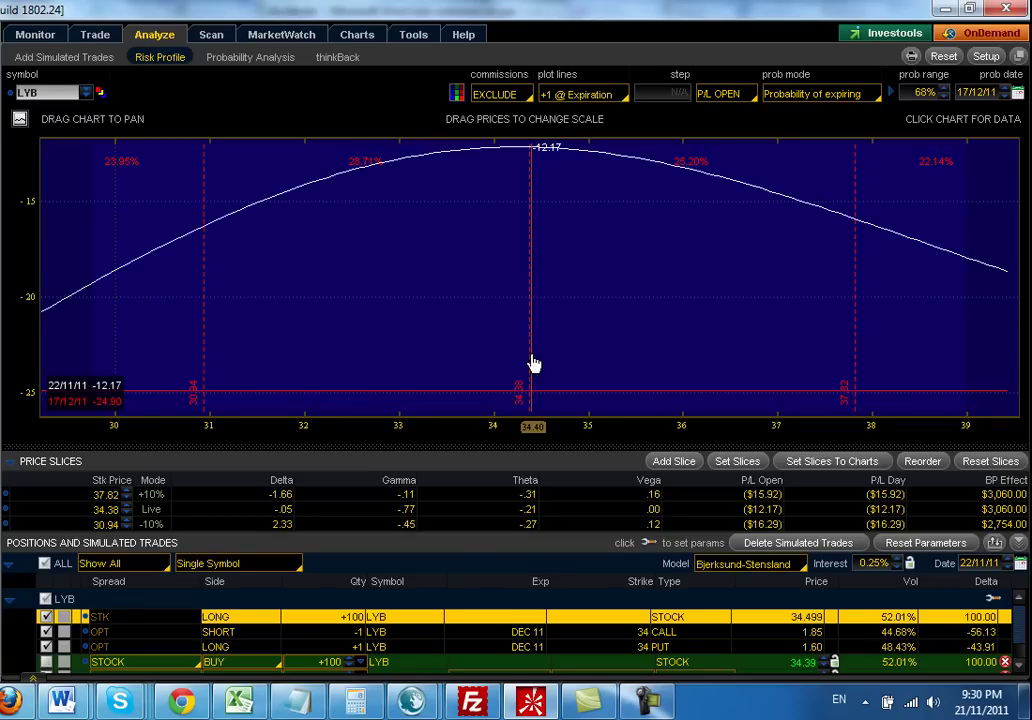
Step: Calculate the dividend received on 100 shares as 4.5*100 in the Windows Calculator and put the calculator away
{"action": "left_click", "coordinate": [355, 703]}
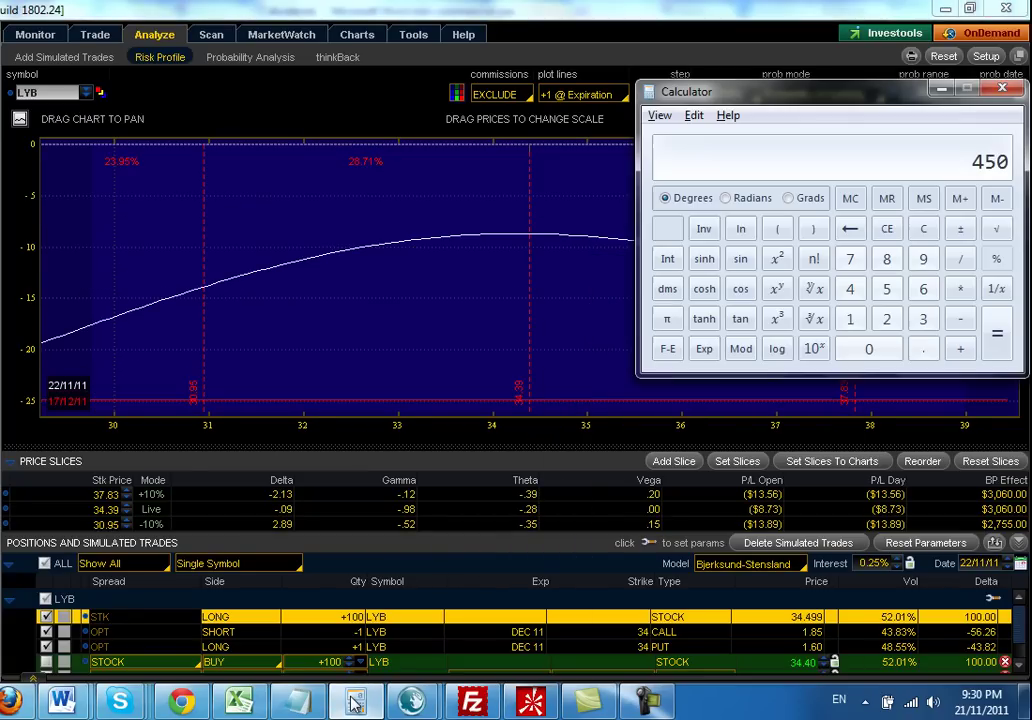
{"action": "left_click", "coordinate": [887, 231]}
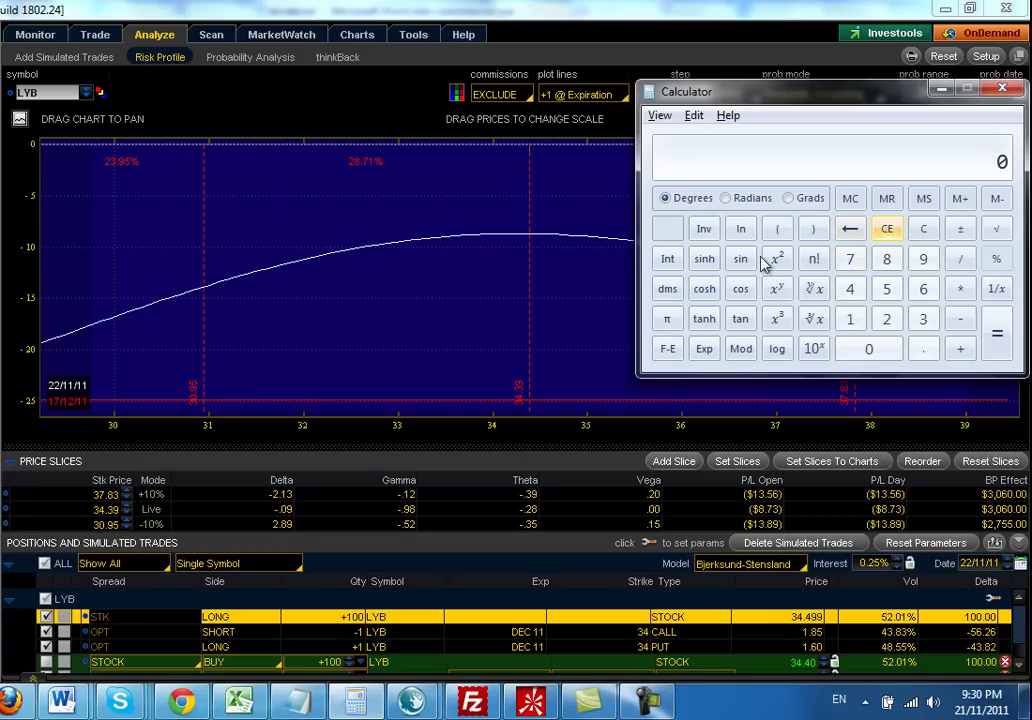
{"action": "type", "text": "4"}
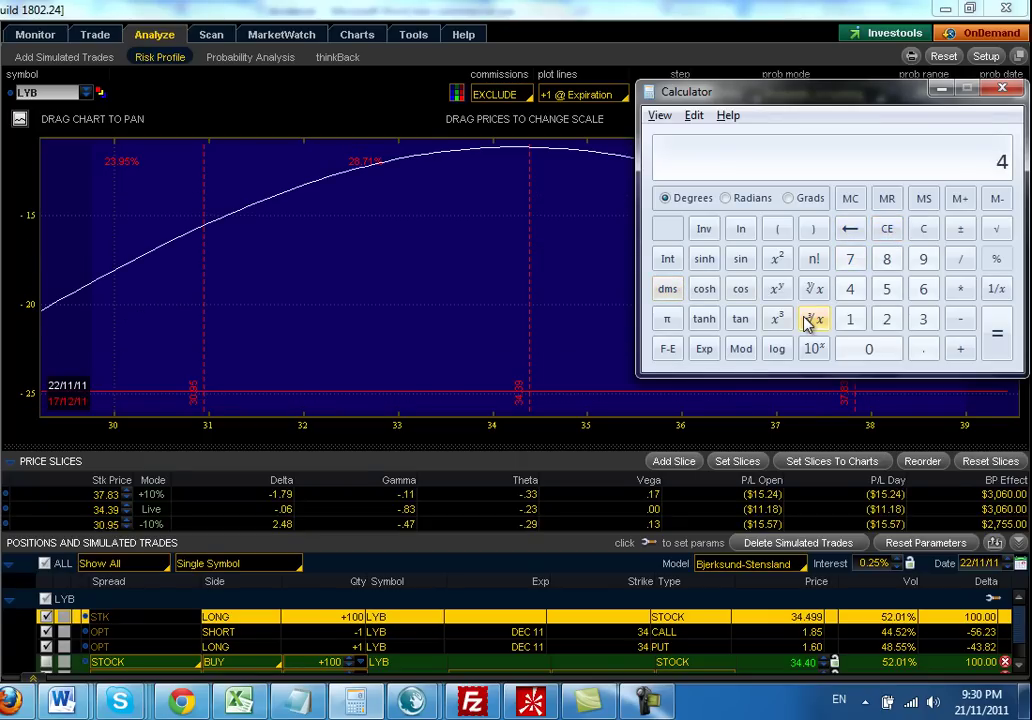
{"action": "type", "text": ".5*100"}
{"action": "key", "text": "Return"}
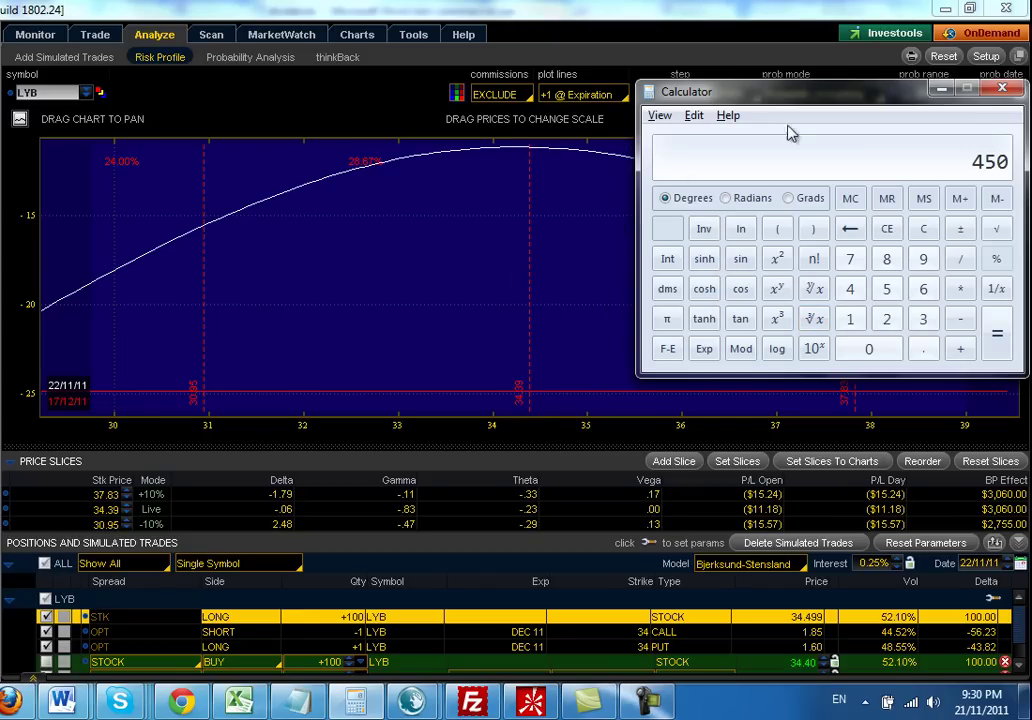
{"action": "left_click", "coordinate": [941, 89]}
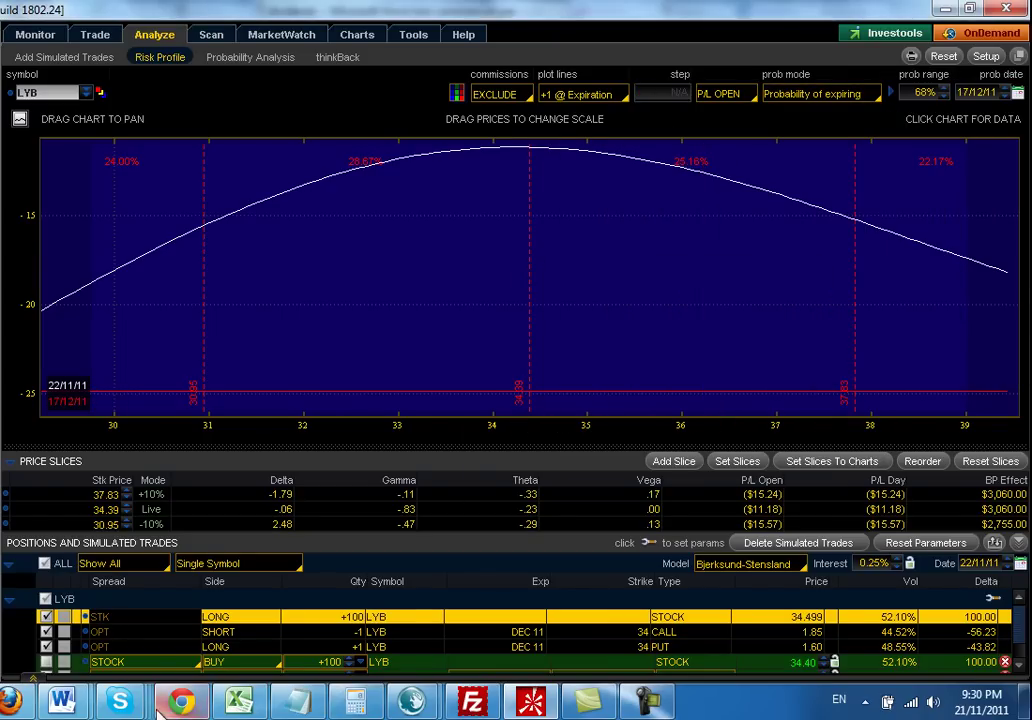
Step: Switch to Chrome, detach the LyondellBasell special dividend press release into its own window, and reposition and enlarge that window
{"action": "left_click", "coordinate": [181, 700]}
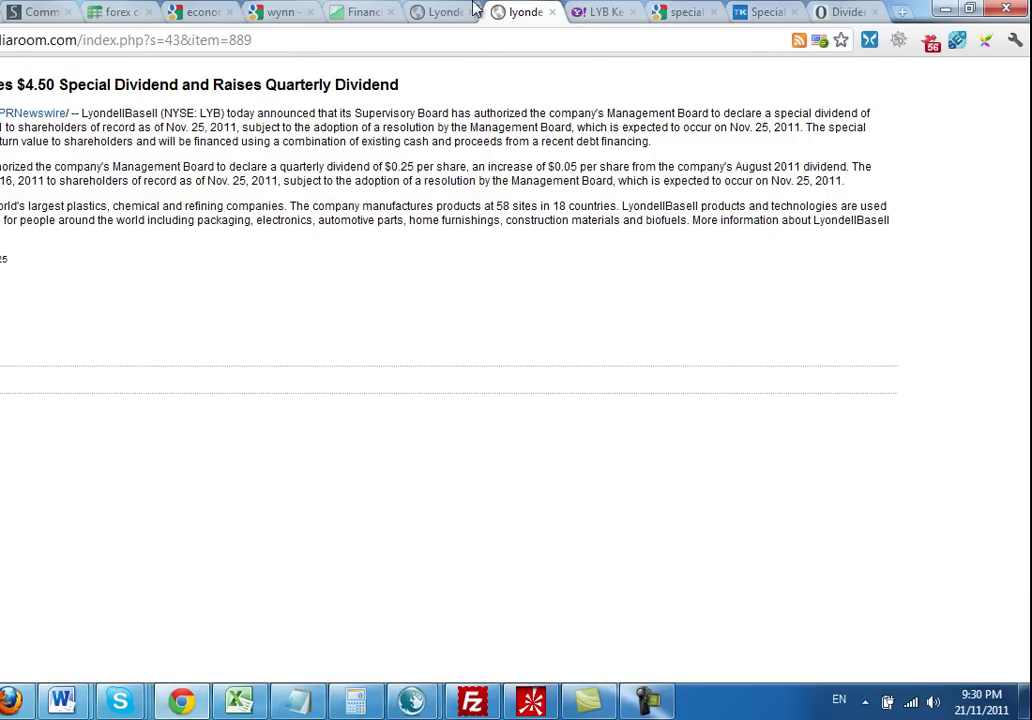
{"action": "left_click_drag", "start_coordinate": [512, 14], "coordinate": [137, 178]}
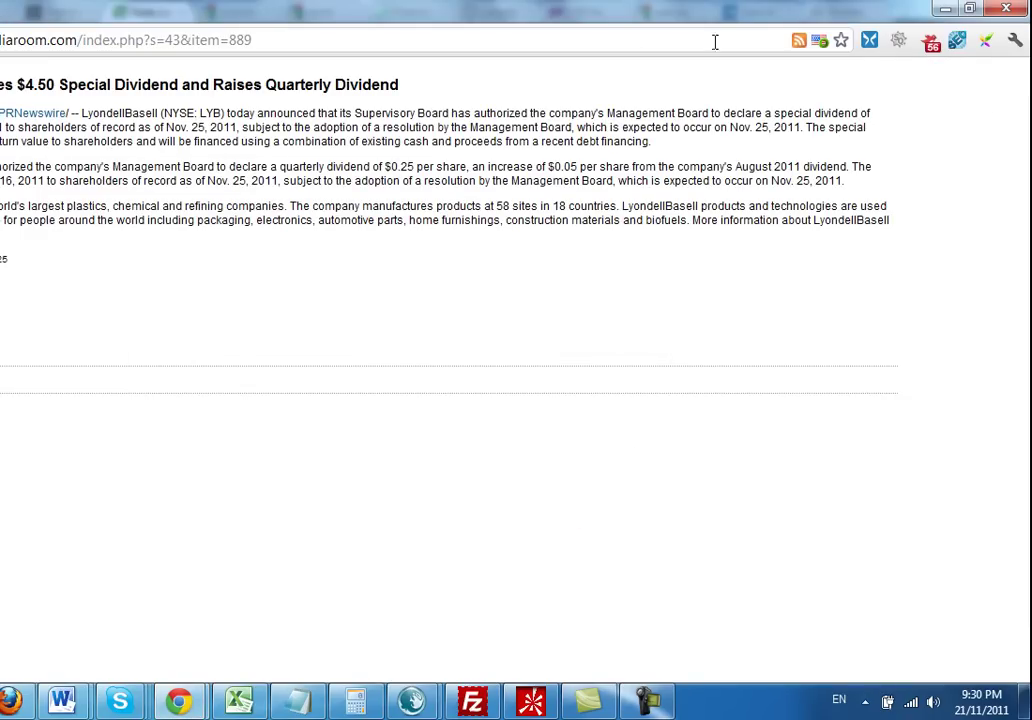
{"action": "left_click", "coordinate": [975, 10]}
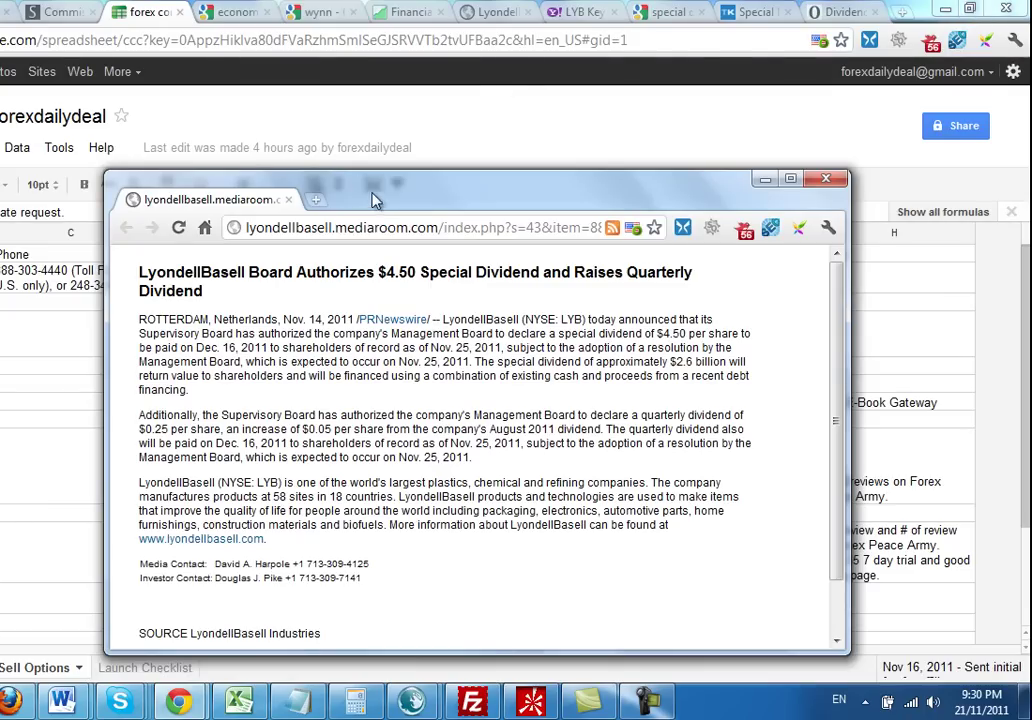
{"action": "left_click_drag", "start_coordinate": [300, 165], "coordinate": [352, 70]}
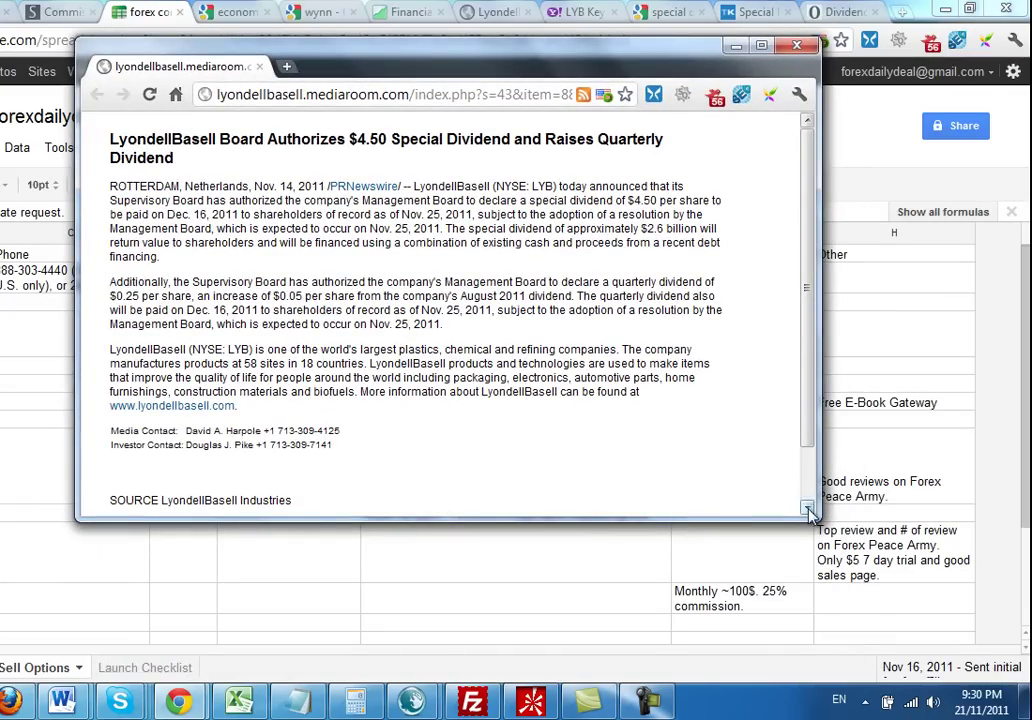
{"action": "left_click_drag", "start_coordinate": [812, 512], "coordinate": [945, 652]}
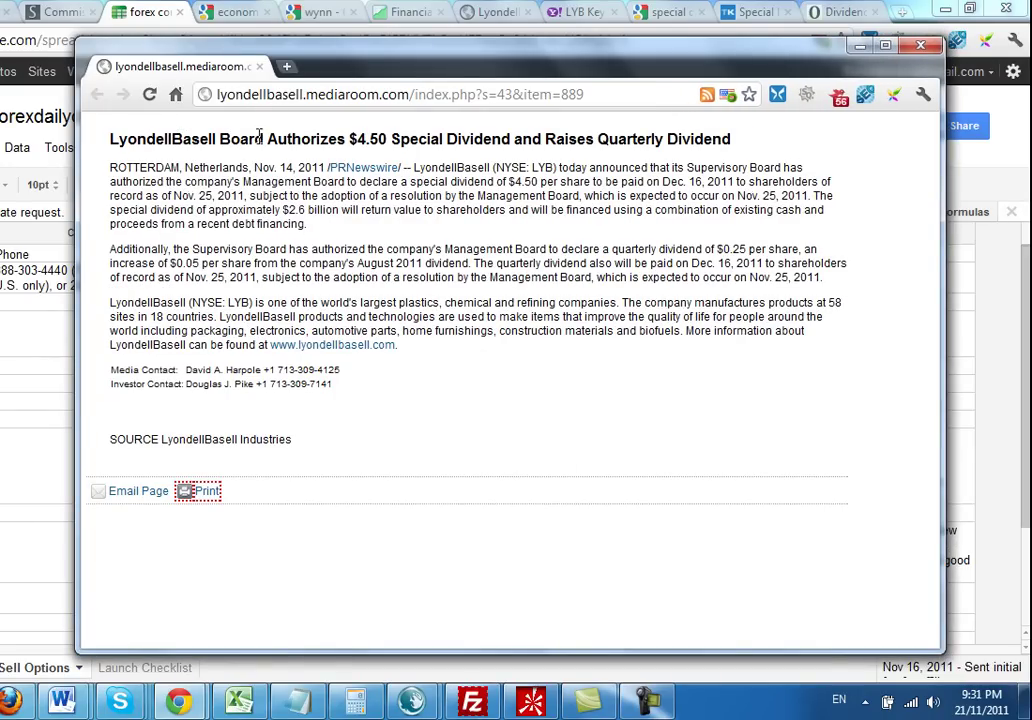
Step: Examine the press release's headline, announcement date and first paragraph for the special dividend amount, payment date and record date
{"action": "left_click_drag", "start_coordinate": [352, 145], "coordinate": [445, 139]}
{"action": "left_click", "coordinate": [445, 139]}
{"action": "left_click_drag", "start_coordinate": [208, 168], "coordinate": [320, 168]}
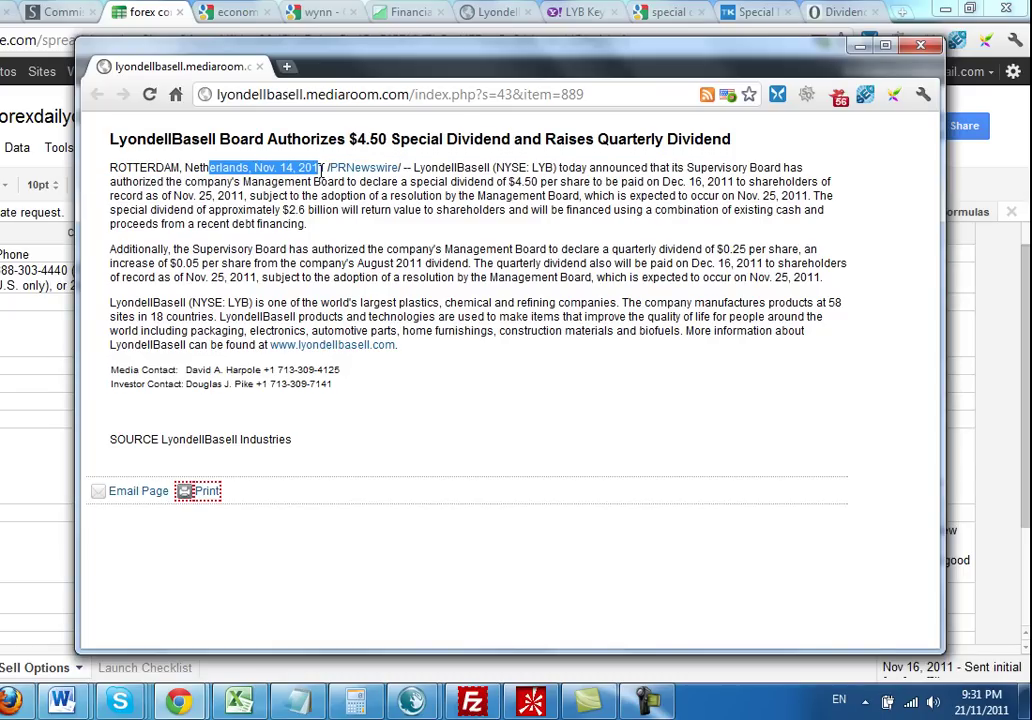
{"action": "left_click", "coordinate": [320, 168]}
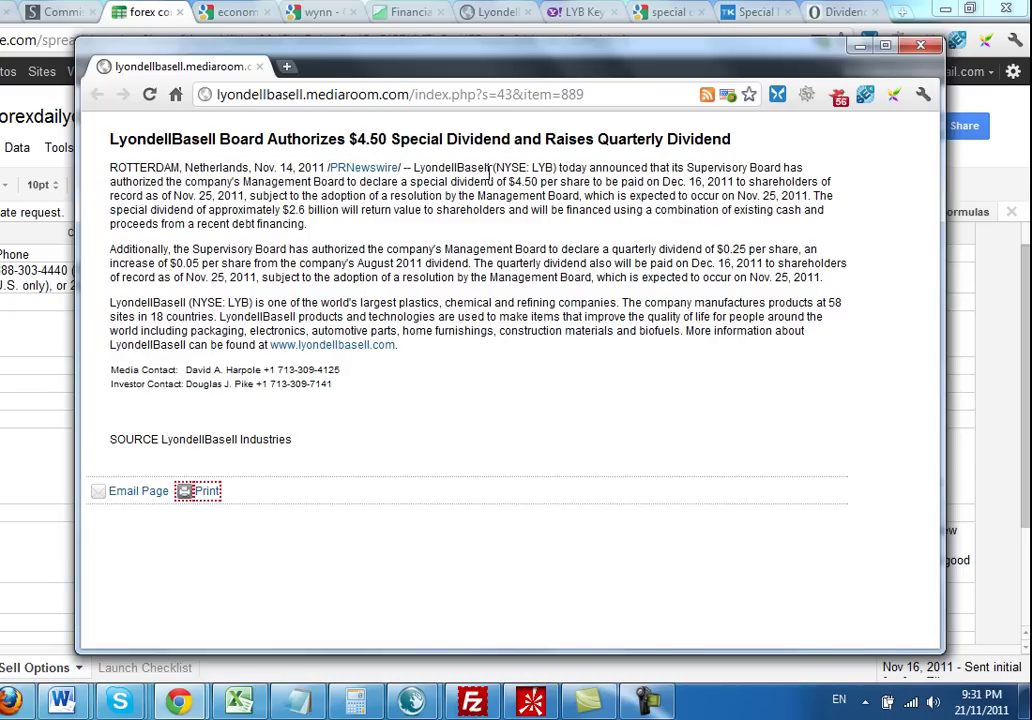
{"action": "left_click_drag", "start_coordinate": [487, 168], "coordinate": [540, 250]}
{"action": "left_click", "coordinate": [545, 248]}
{"action": "left_click_drag", "start_coordinate": [661, 181], "coordinate": [735, 181]}
{"action": "left_click", "coordinate": [132, 197]}
{"action": "left_click_drag", "start_coordinate": [132, 197], "coordinate": [201, 211]}
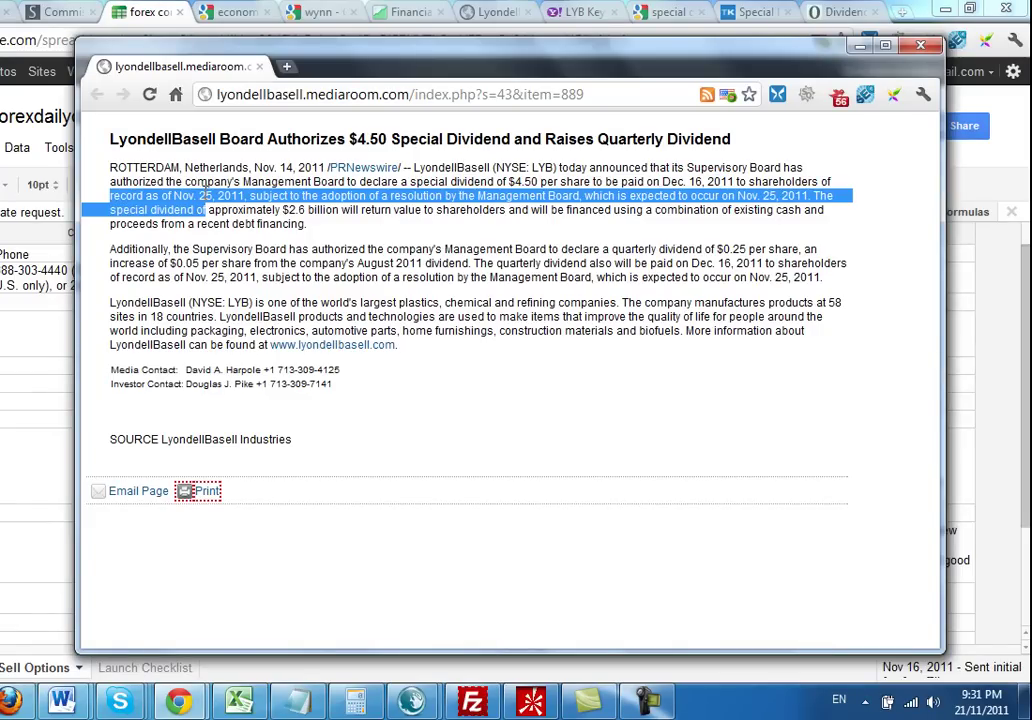
{"action": "left_click", "coordinate": [201, 186]}
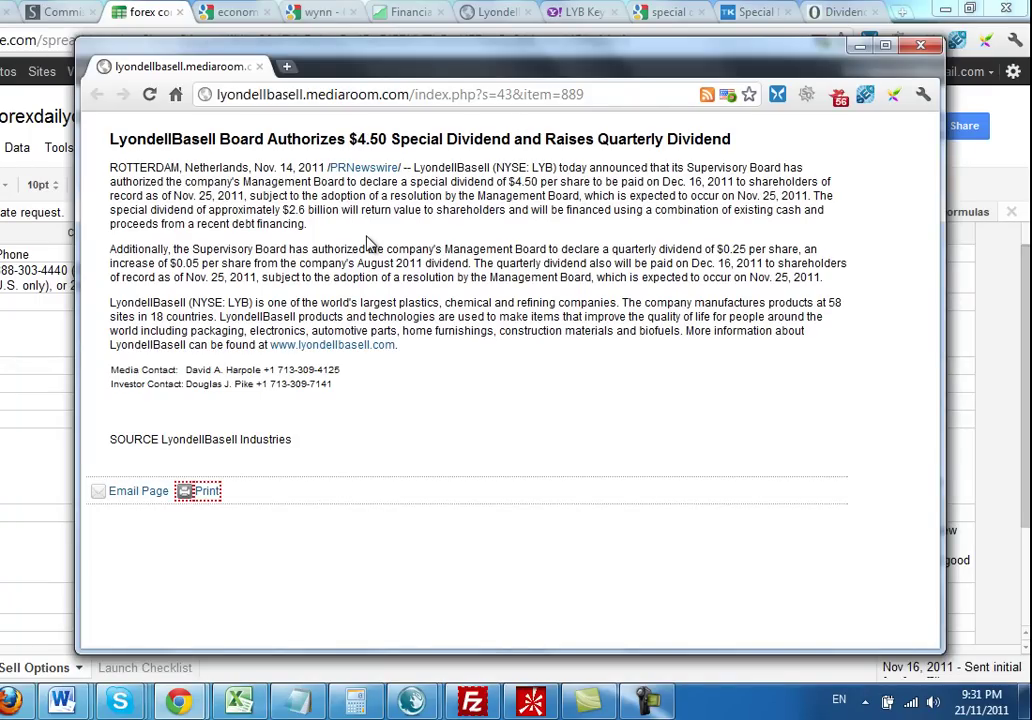
Step: Examine the condition that the special dividend depends on a Management Board resolution and its expected date, and shift the press release window aside
{"action": "left_click_drag", "start_coordinate": [298, 195], "coordinate": [310, 224]}
{"action": "left_click", "coordinate": [303, 224]}
{"action": "left_click", "coordinate": [272, 197]}
{"action": "left_click", "coordinate": [281, 210]}
{"action": "left_click", "coordinate": [264, 183]}
{"action": "left_click_drag", "start_coordinate": [264, 183], "coordinate": [298, 196]}
{"action": "left_click", "coordinate": [470, 200]}
{"action": "left_click_drag", "start_coordinate": [308, 195], "coordinate": [780, 196]}
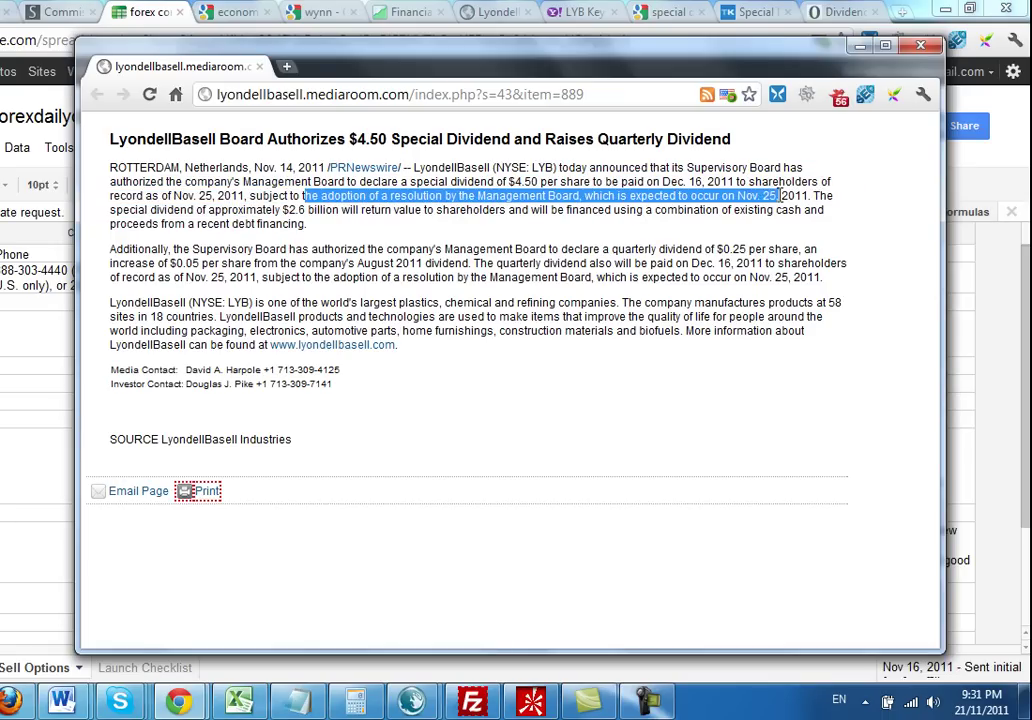
{"action": "left_click", "coordinate": [786, 196]}
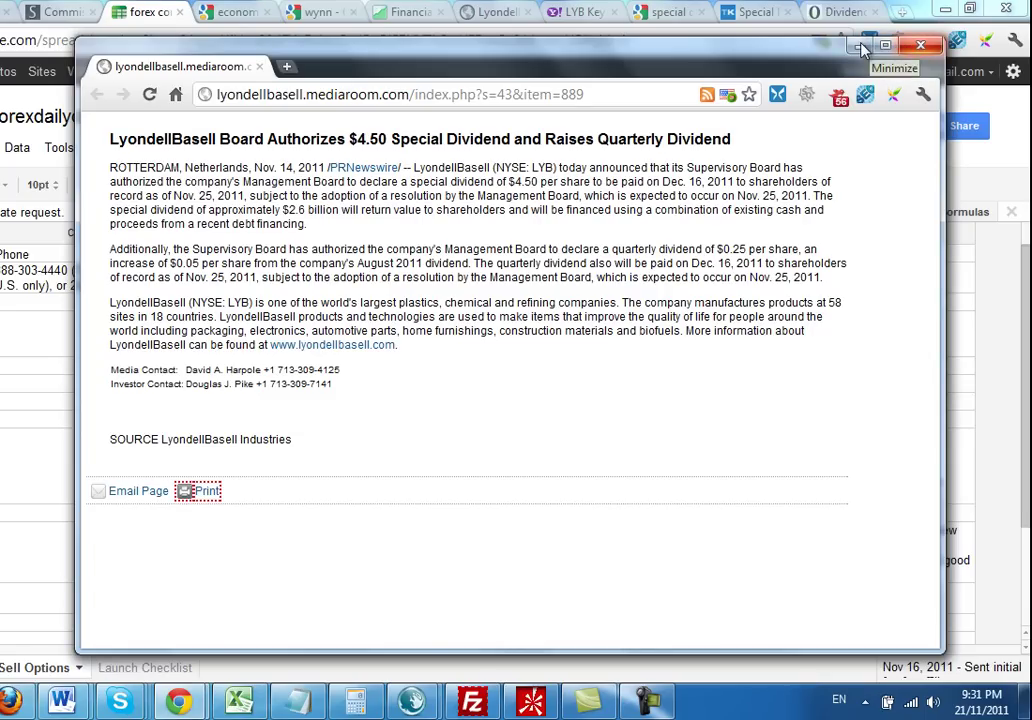
{"action": "left_click_drag", "start_coordinate": [780, 59], "coordinate": [706, 18]}
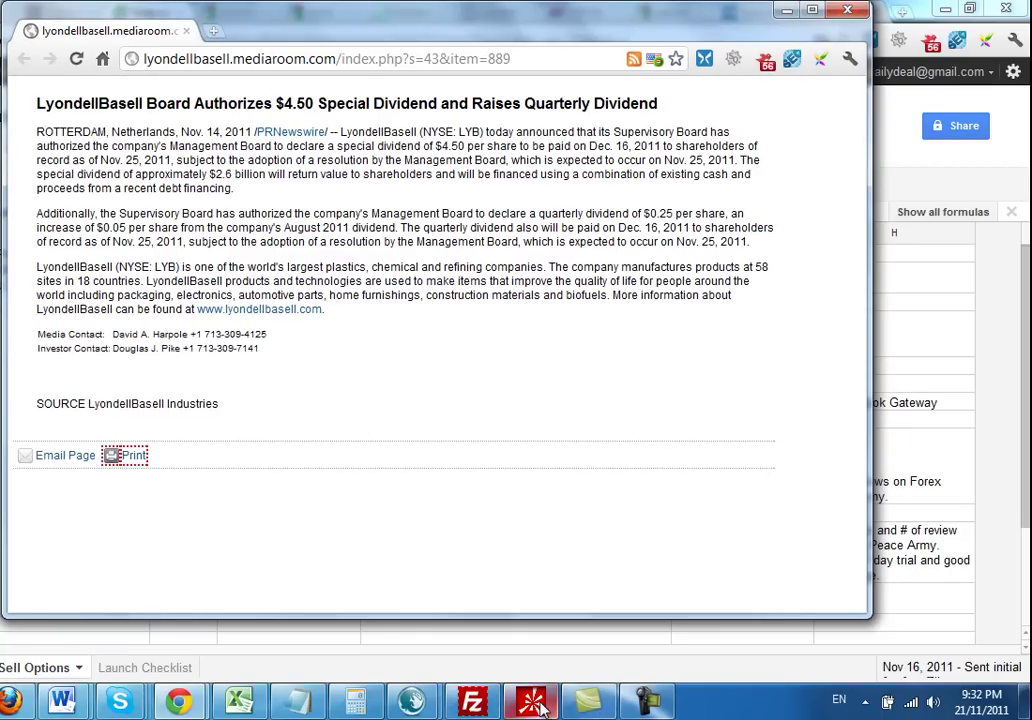
Step: Switch to thinkorswim and expand today's filled orders in the account's trade activity
{"action": "left_click", "coordinate": [587, 703]}
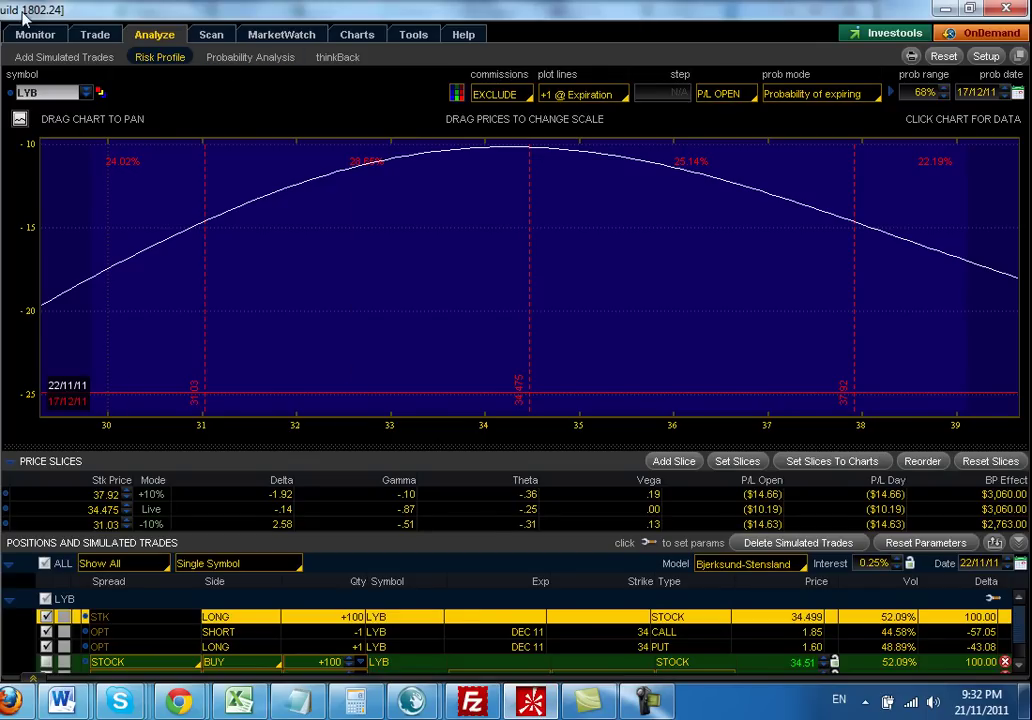
{"action": "left_click", "coordinate": [35, 34]}
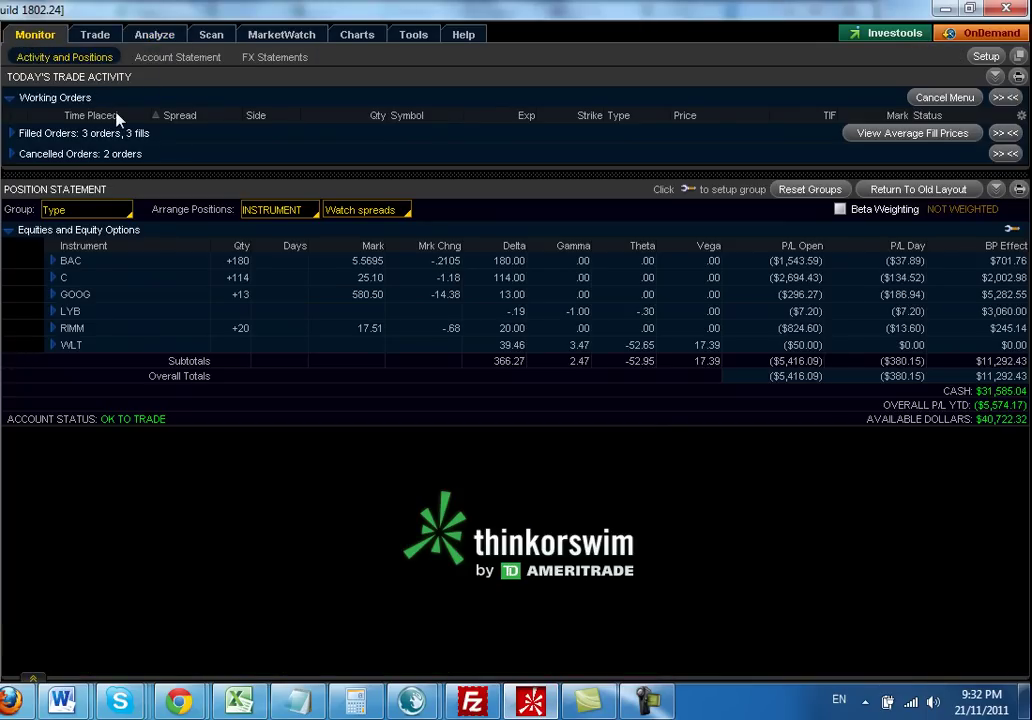
{"action": "left_click", "coordinate": [12, 134]}
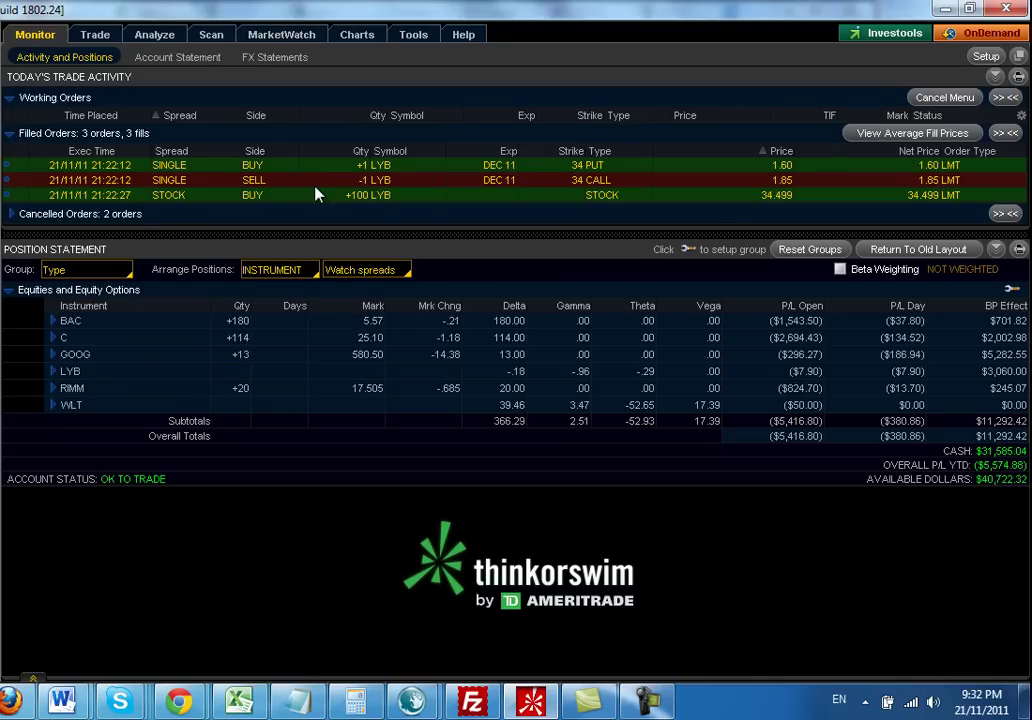